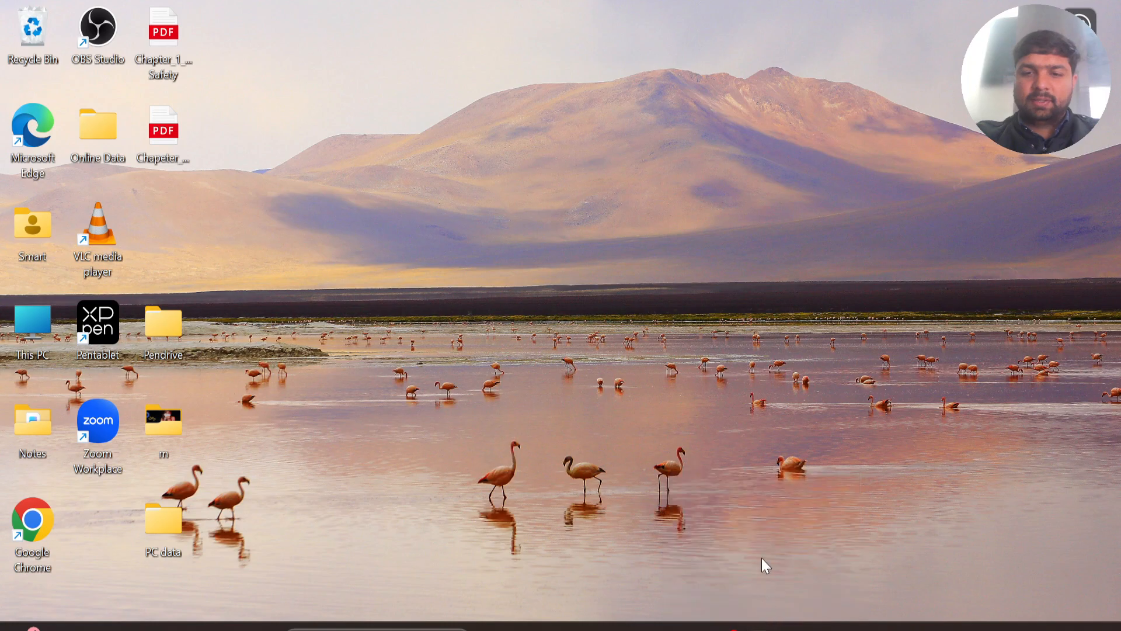
- Switch to the Vlookup_New_Std workbook in Excel and open the Hlookup sheet at its first table
left_click(764, 628)
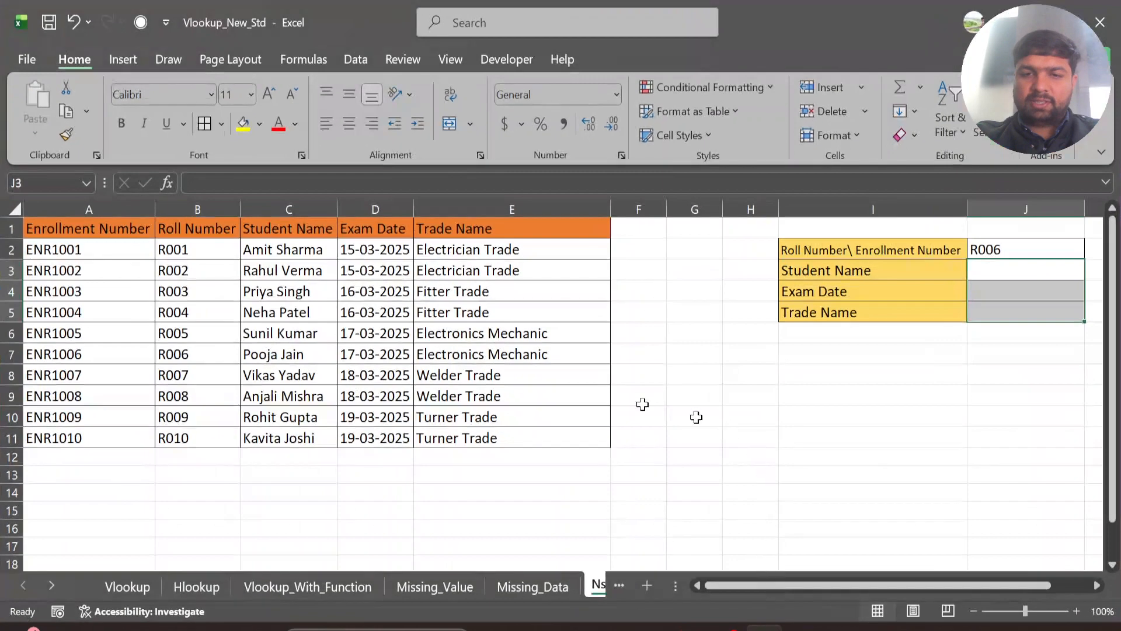
left_click(467, 535)
left_click(198, 587)
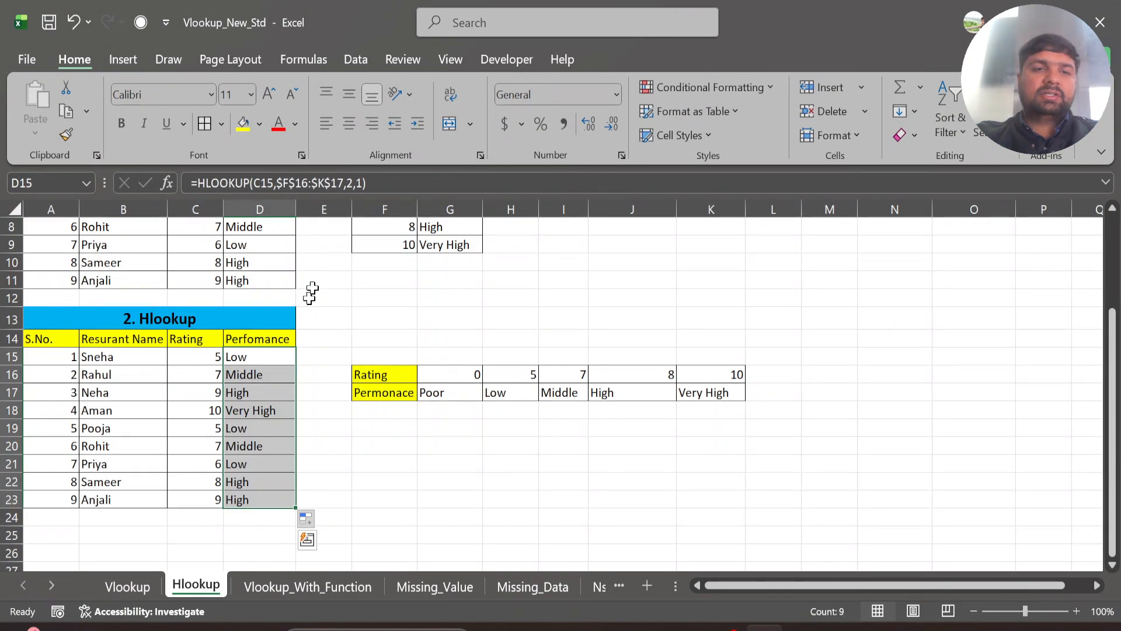
left_click(331, 284)
scroll(331, 284, "up", 1)
scroll(329, 281, "up", 2)
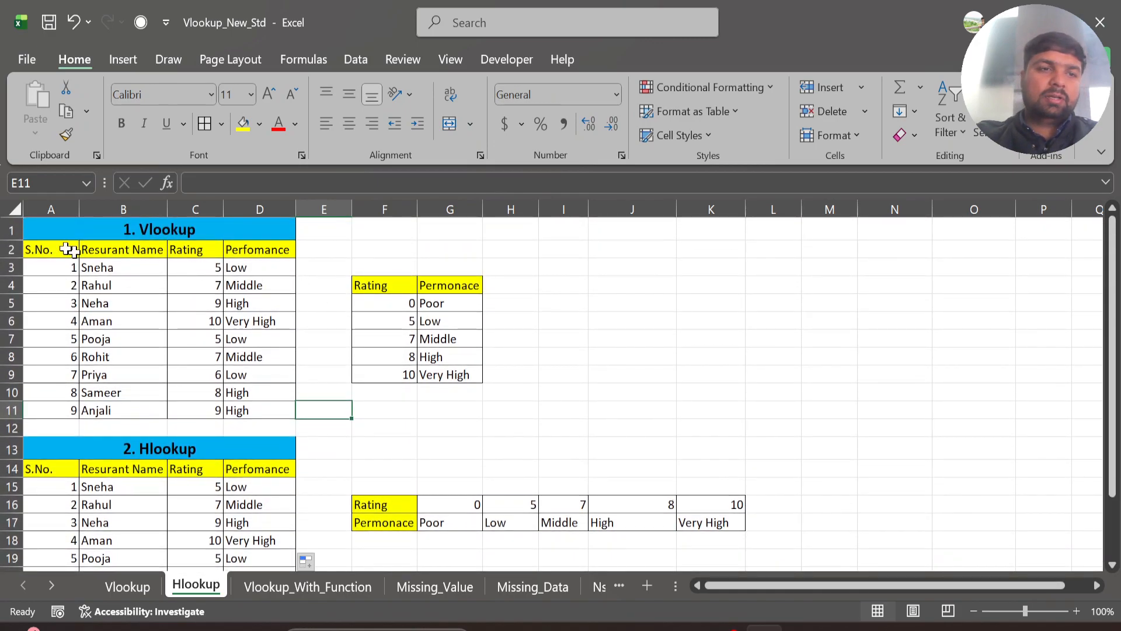
- Rename the header in B2 of the 1. Vlookup table to PersonName
left_click(142, 251)
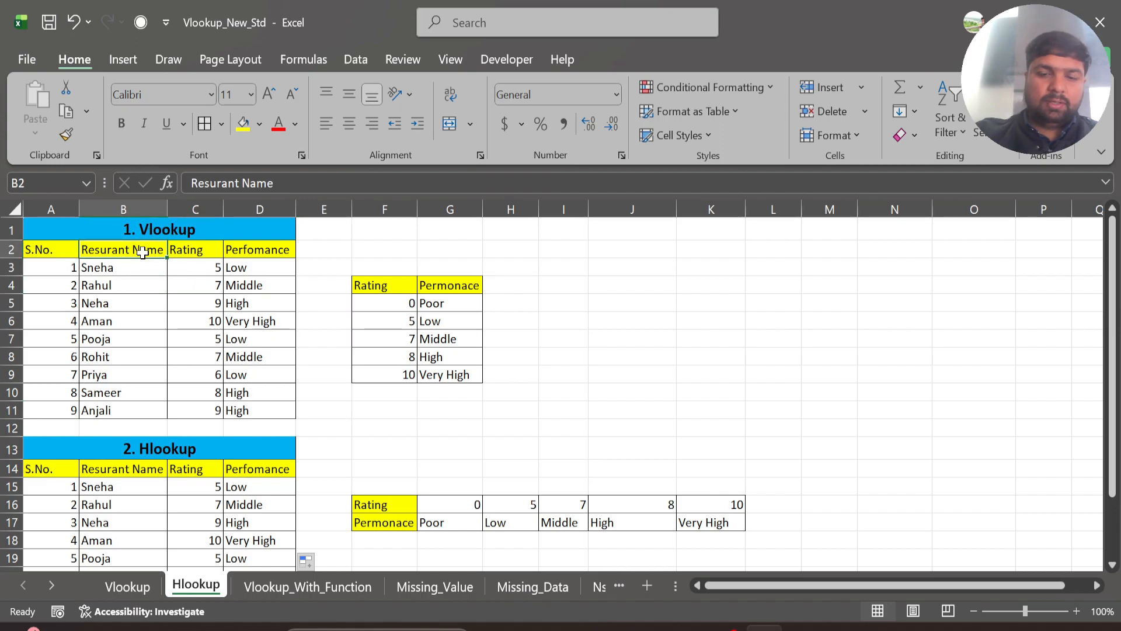
double_click(143, 253)
left_click(243, 183)
key("BackSpace")
key("BackSpace")
key("BackSpace")
key("BackSpace")
key("BackSpace")
key("BackSpace")
key("BackSpace")
key("BackSpace")
key("BackSpace")
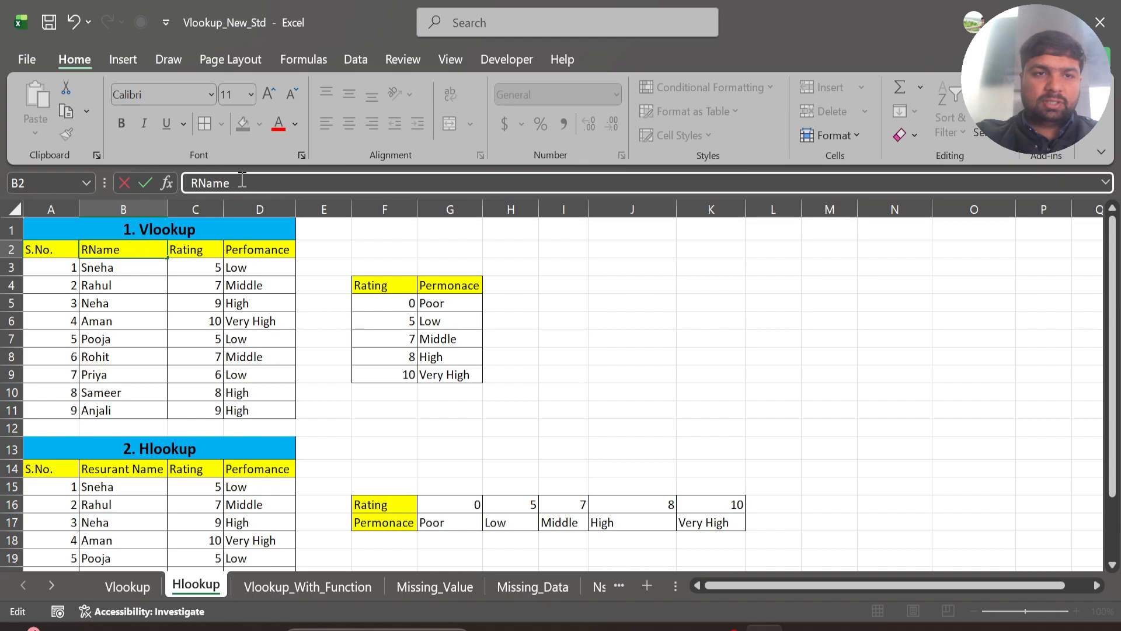
type("Person")
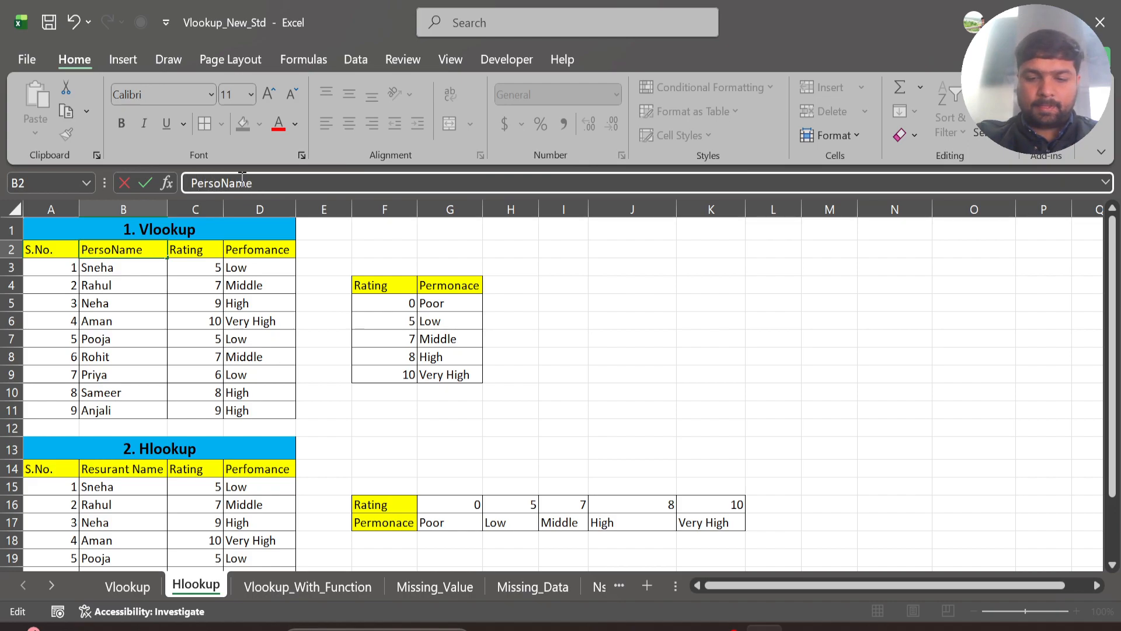
key("Return")
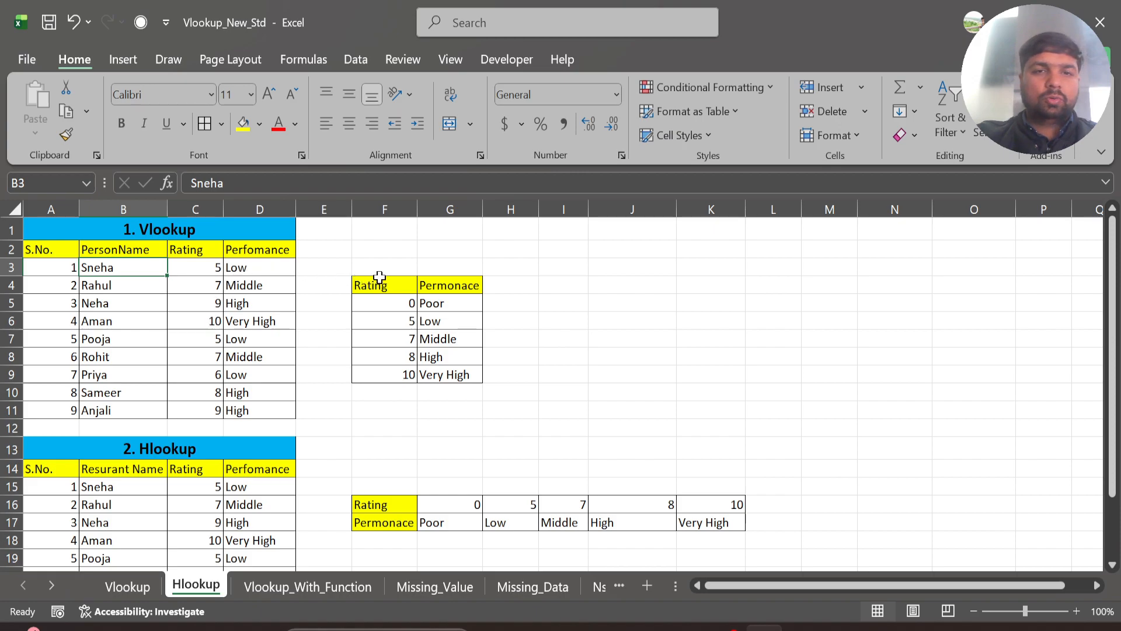
- Examine the first rating in C3 and the rating lookup table in F4:G9
left_click(215, 268)
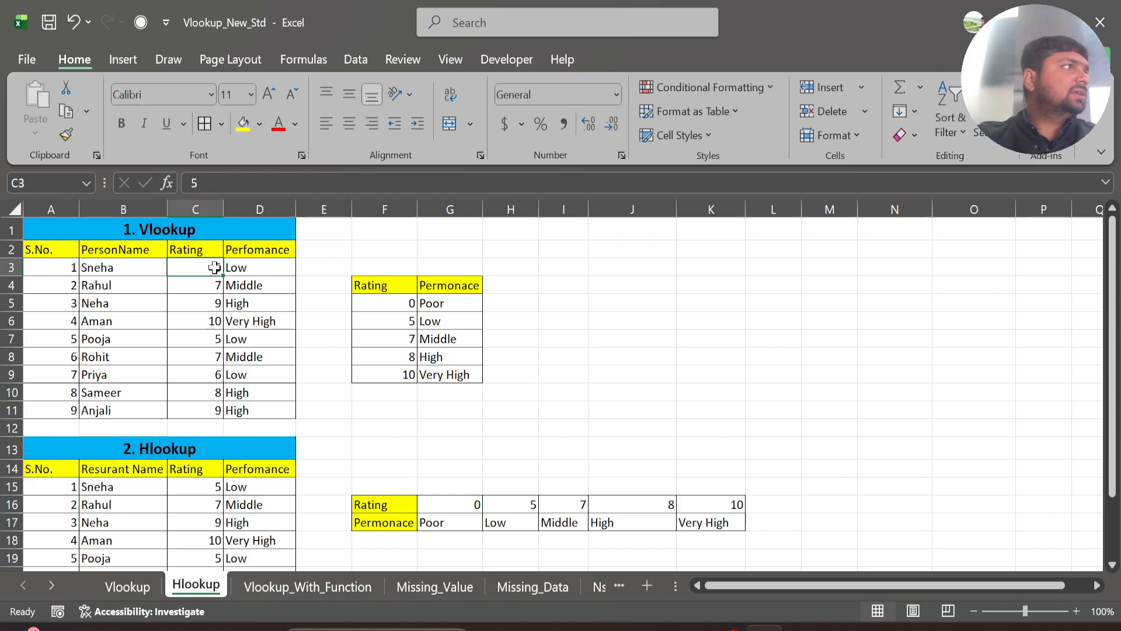
left_click_drag(394, 282, 391, 279)
key("shift+Down")
key("shift+Down")
key("shift+Down")
key("shift+Down")
key("shift+Right")
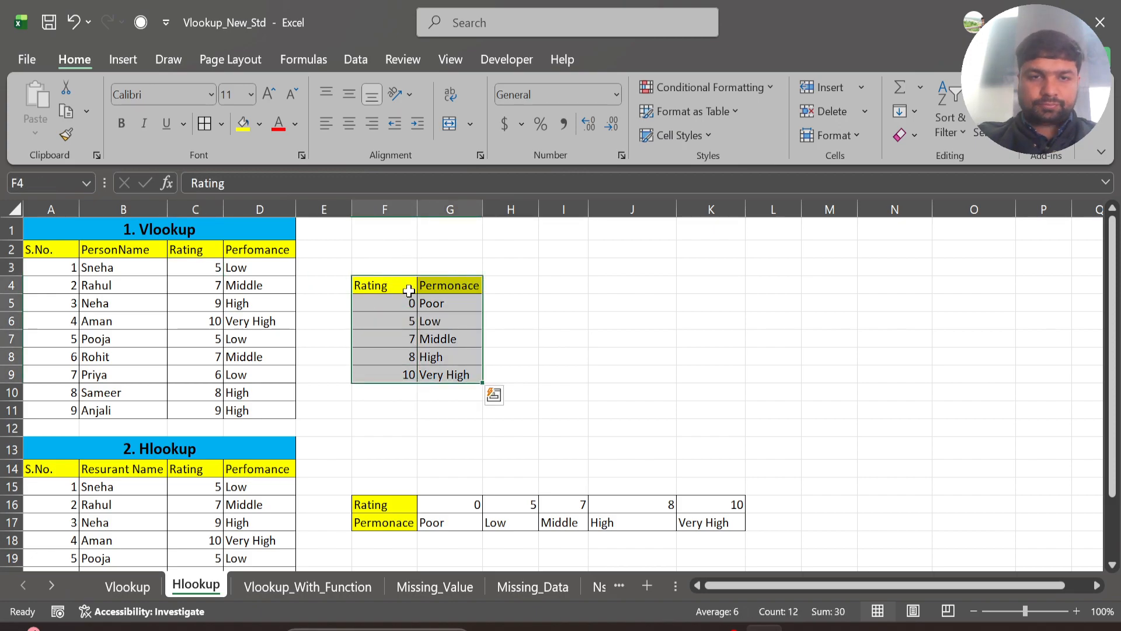
left_click(405, 301)
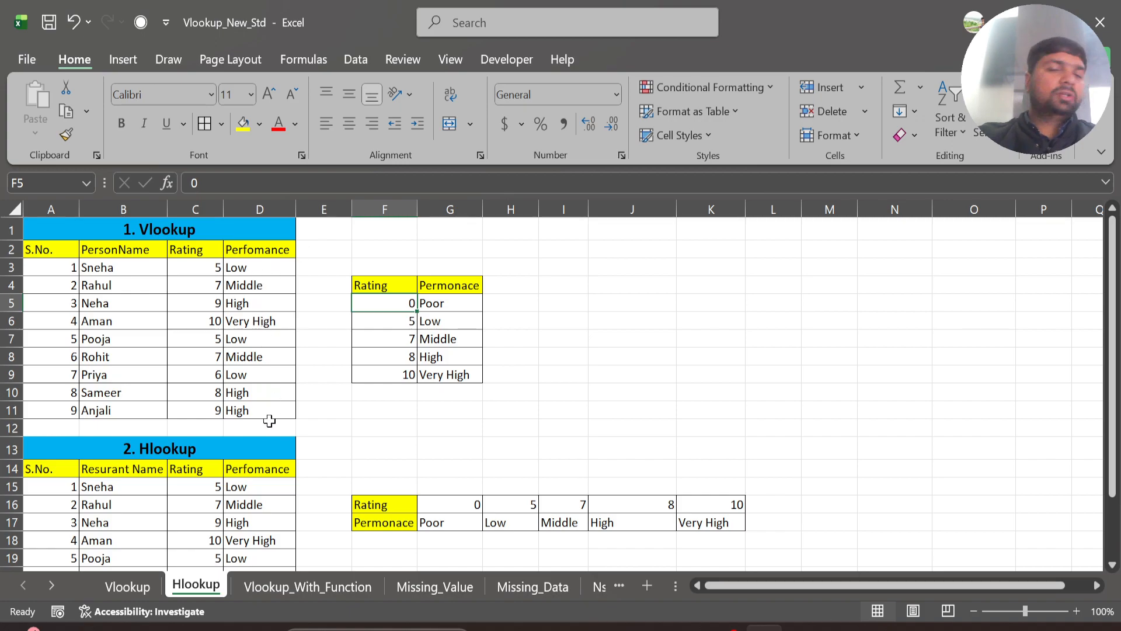
- Try the ratings 8 and 7 in cell C3 to test the existing performance lookup
left_click(205, 268)
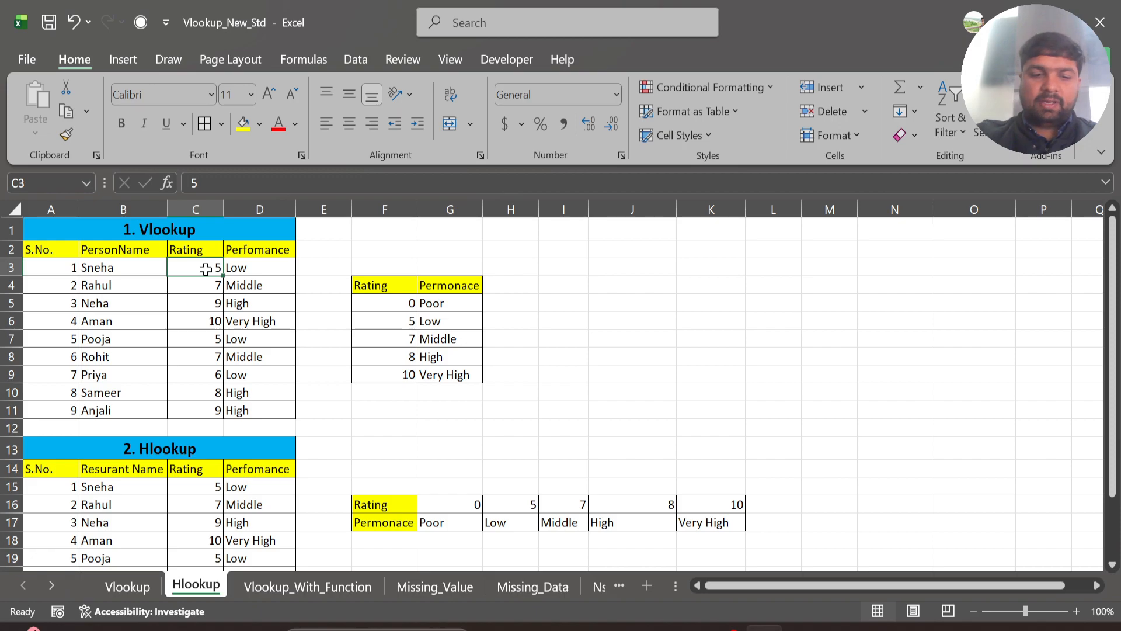
key("BackSpace")
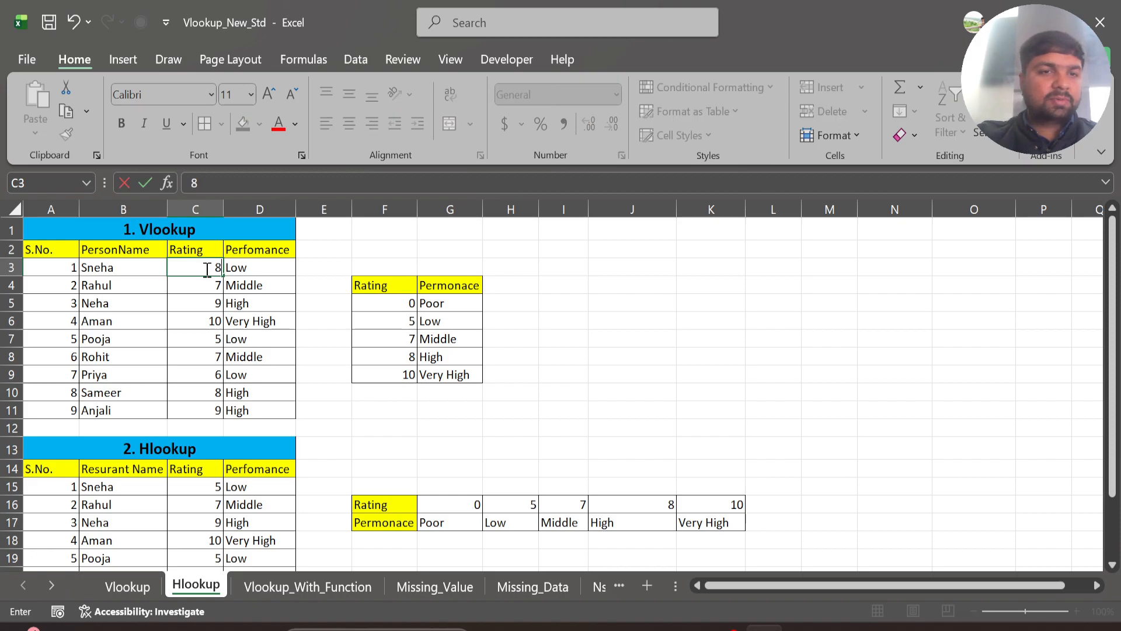
type("8")
key("Return")
left_click(206, 269)
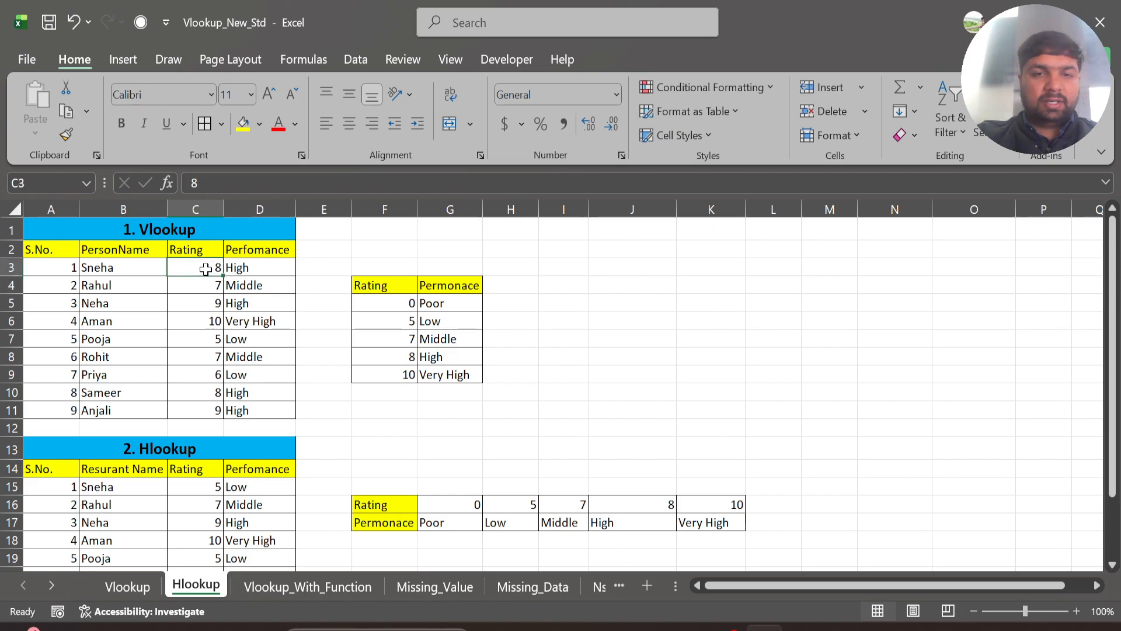
type("7")
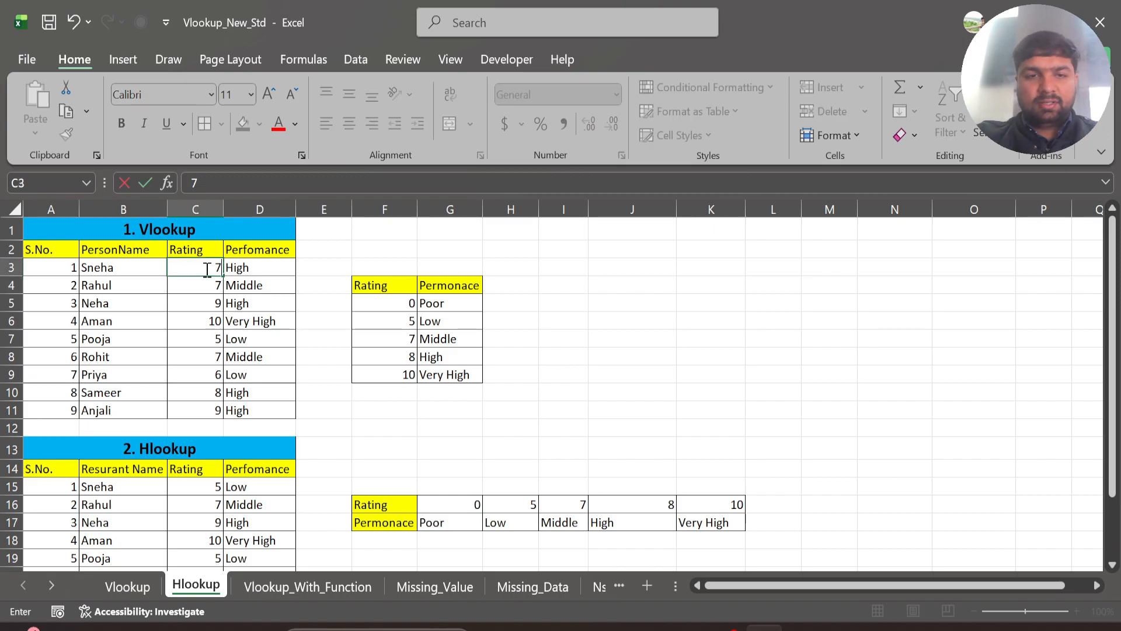
key("Return")
- Set the rating in cell C3 to 9
left_click(206, 269)
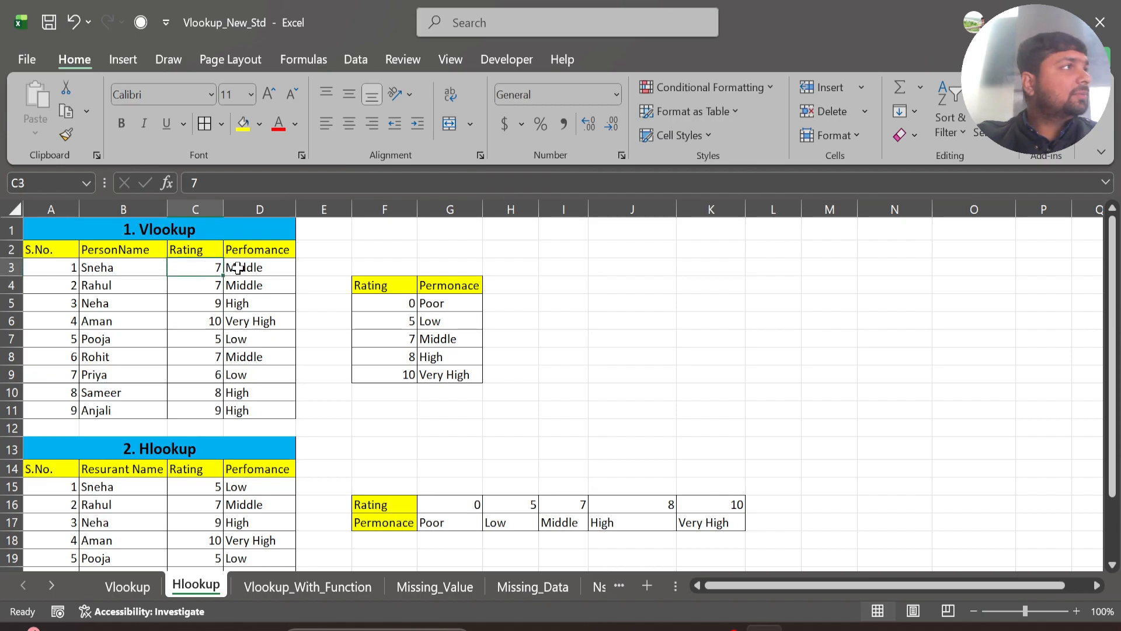
type("09")
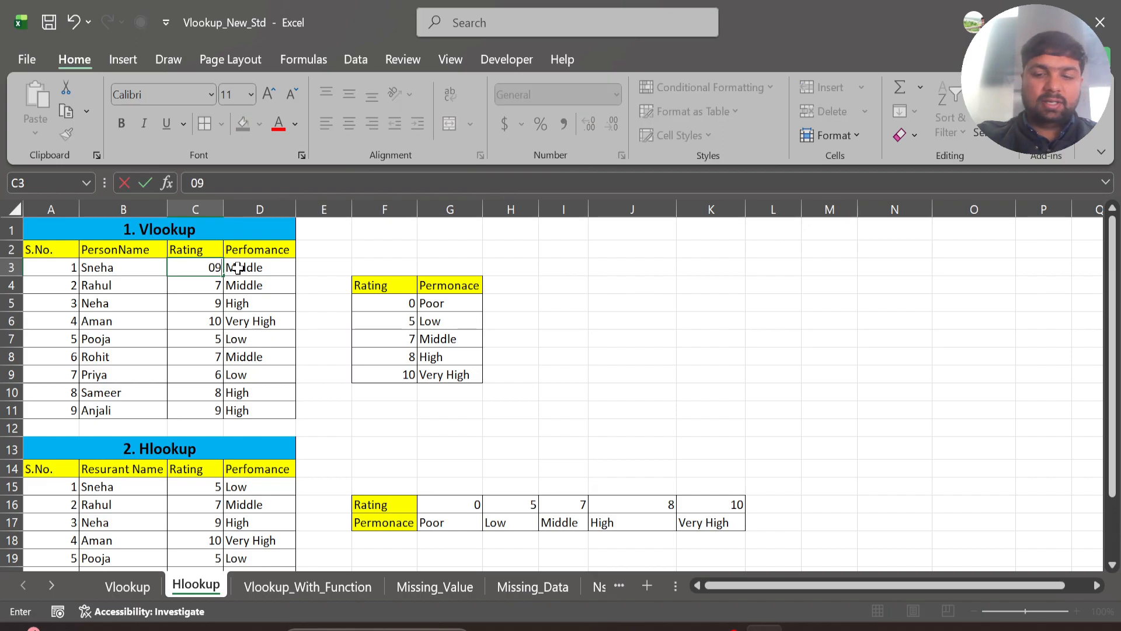
key("Return")
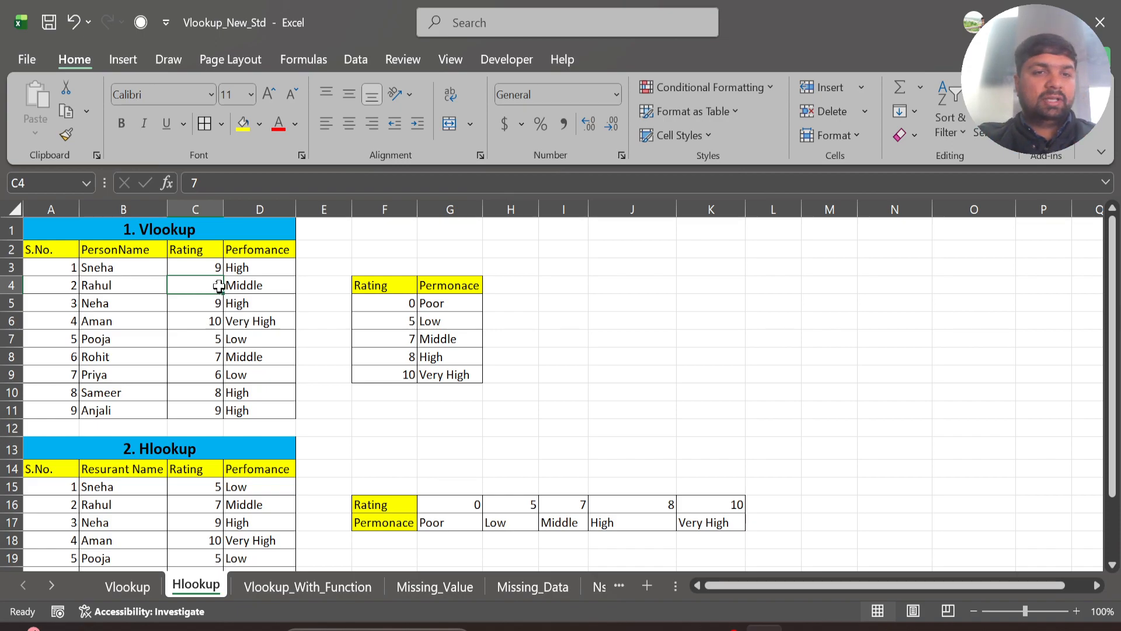
left_click(215, 373)
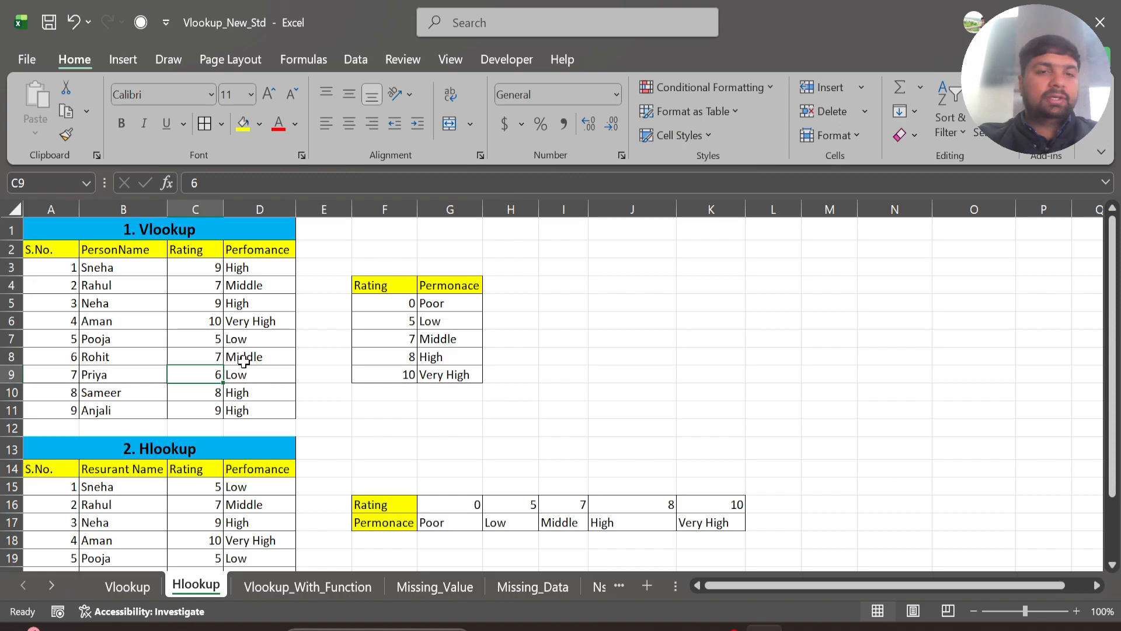
- Clear the existing lookup formulas from the Perfomance column, D3:D11
left_click(251, 267)
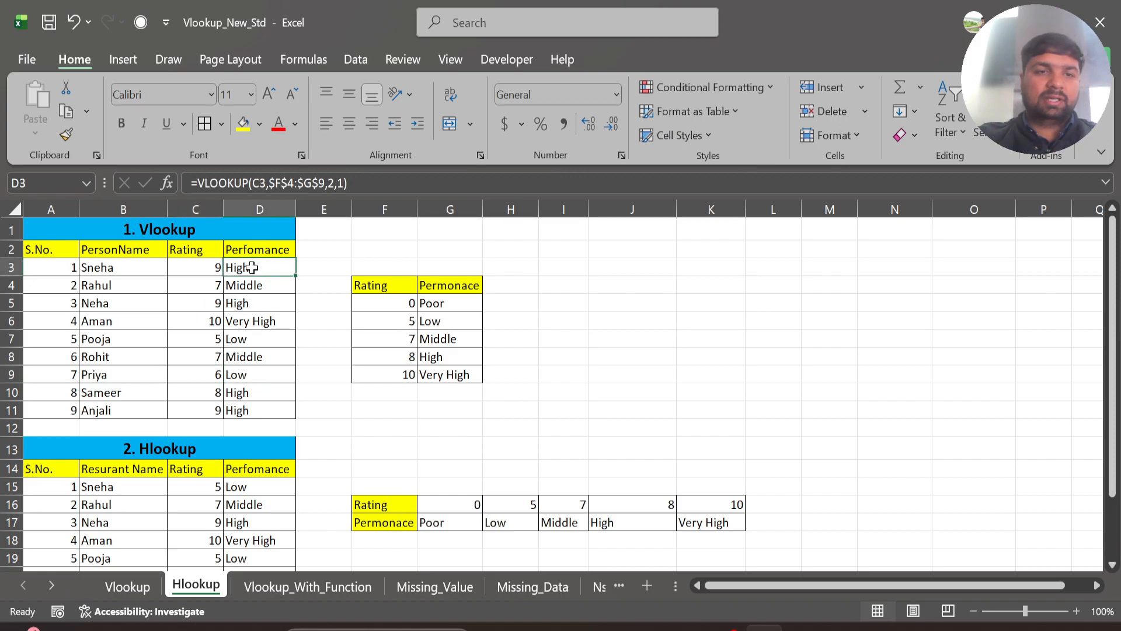
key("shift+Down")
key("shift+Down")
key("shift+Down")
key("shift+Down")
key("shift+Down")
key("shift+Down")
key("shift+Down")
key("shift+Down")
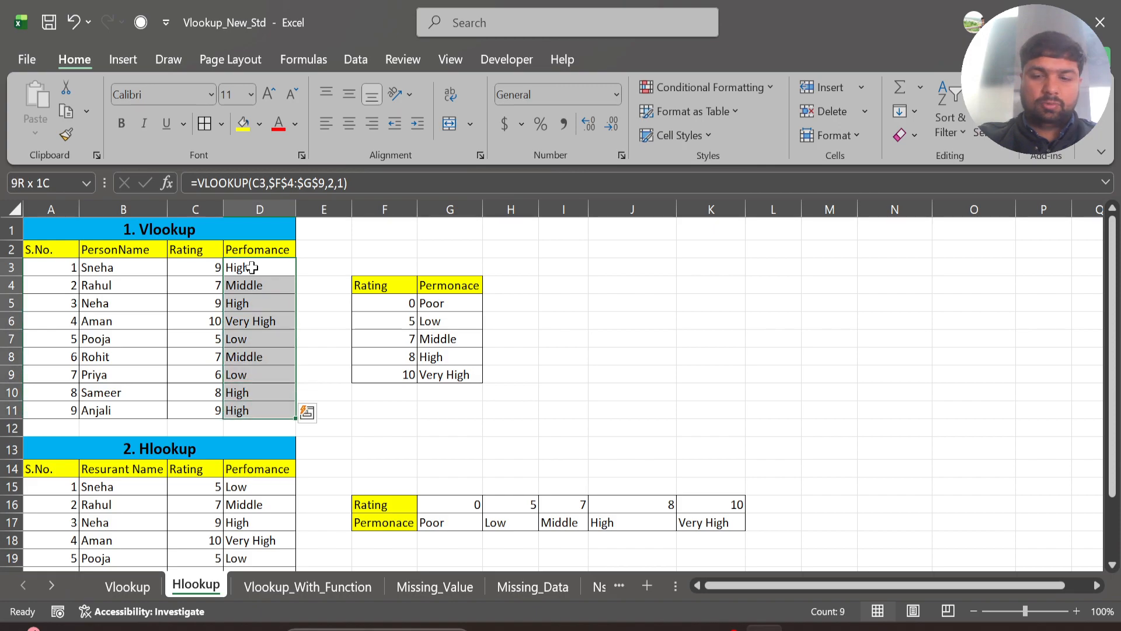
key("Delete")
- Begin a VLOOKUP formula in D3 with the rating in C3 as the lookup value
left_click(251, 268)
type("=vl")
key("Tab")
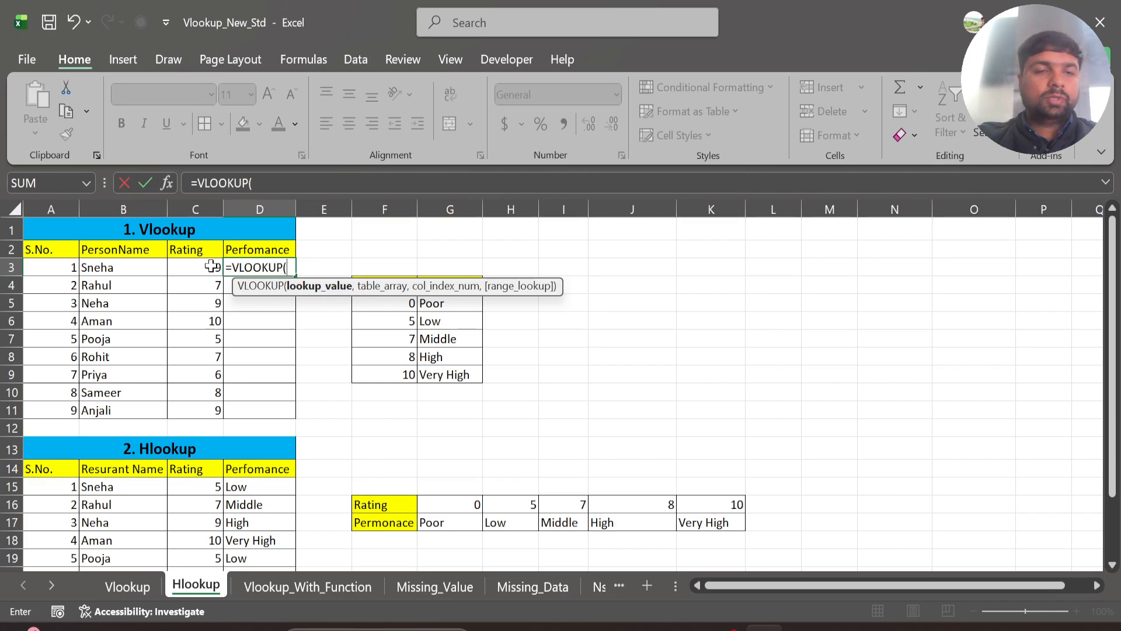
left_click(211, 266)
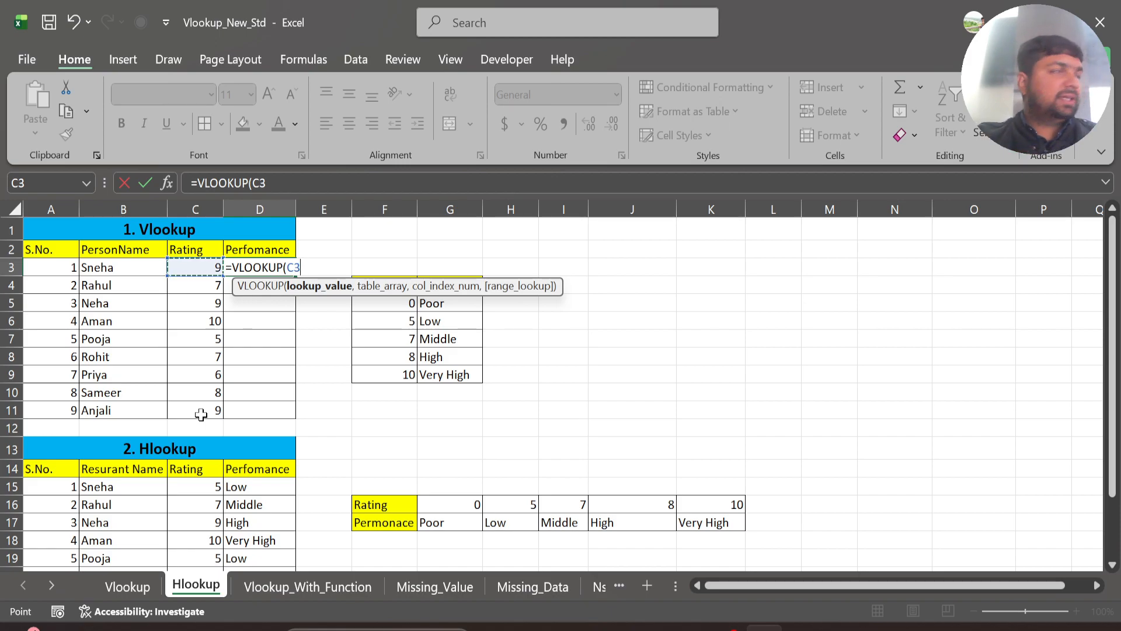
type(",")
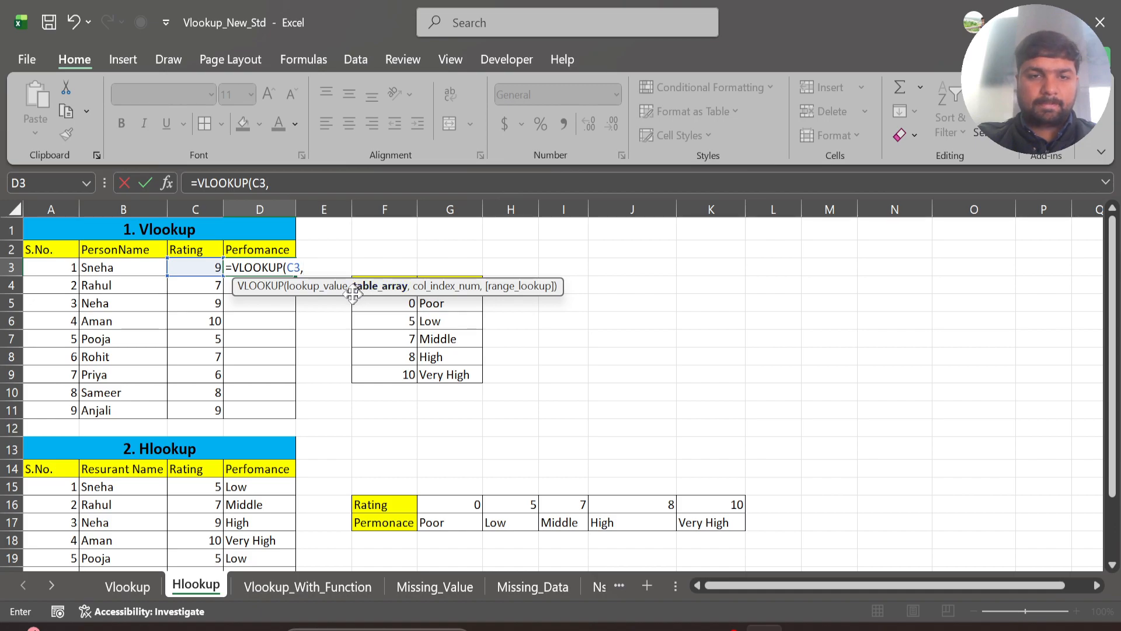
- Set the VLOOKUP table array to the rating table as the absolute range $F$4:$G$9
left_click_drag(358, 287, 318, 433)
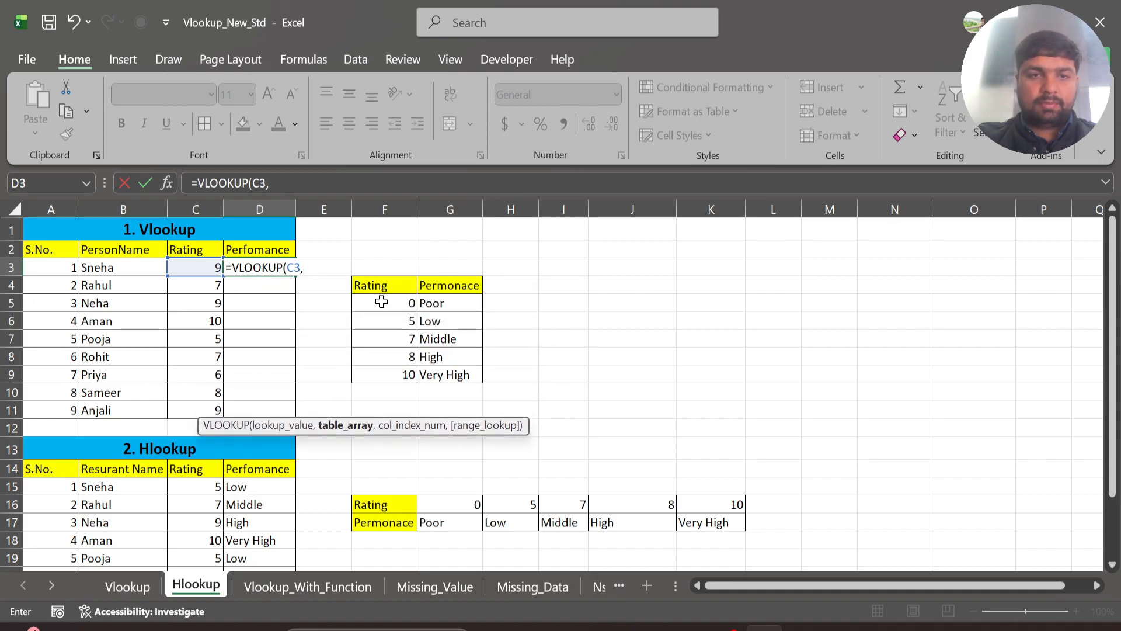
left_click(387, 286)
key("shift+Down")
key("shift+Down")
key("shift+Down")
key("shift+Down")
key("shift+Down")
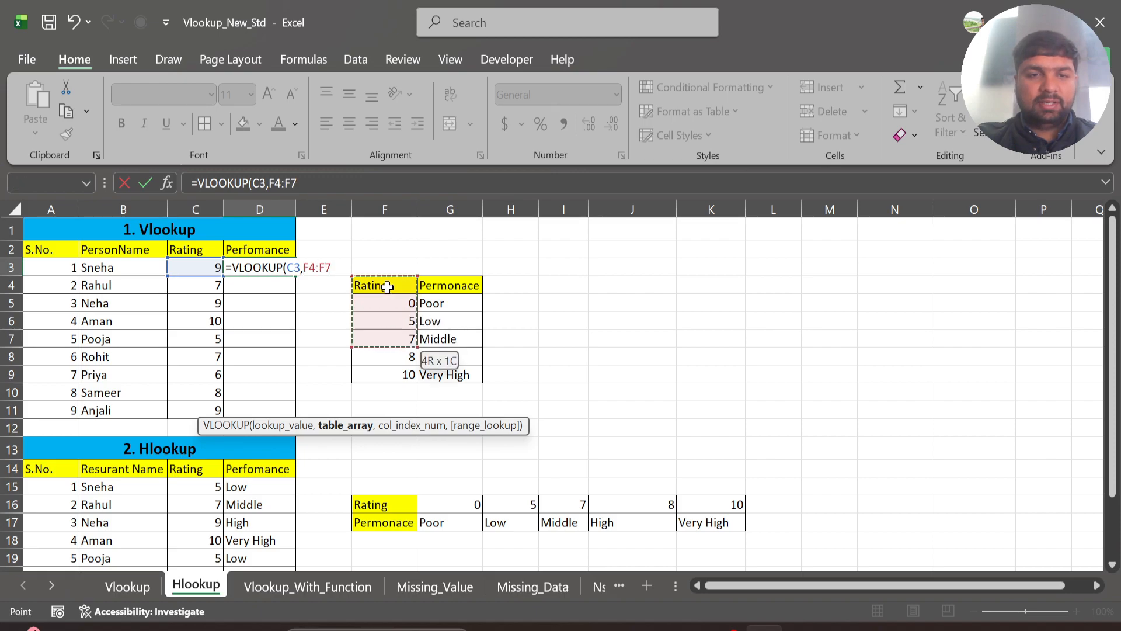
key("shift+Right")
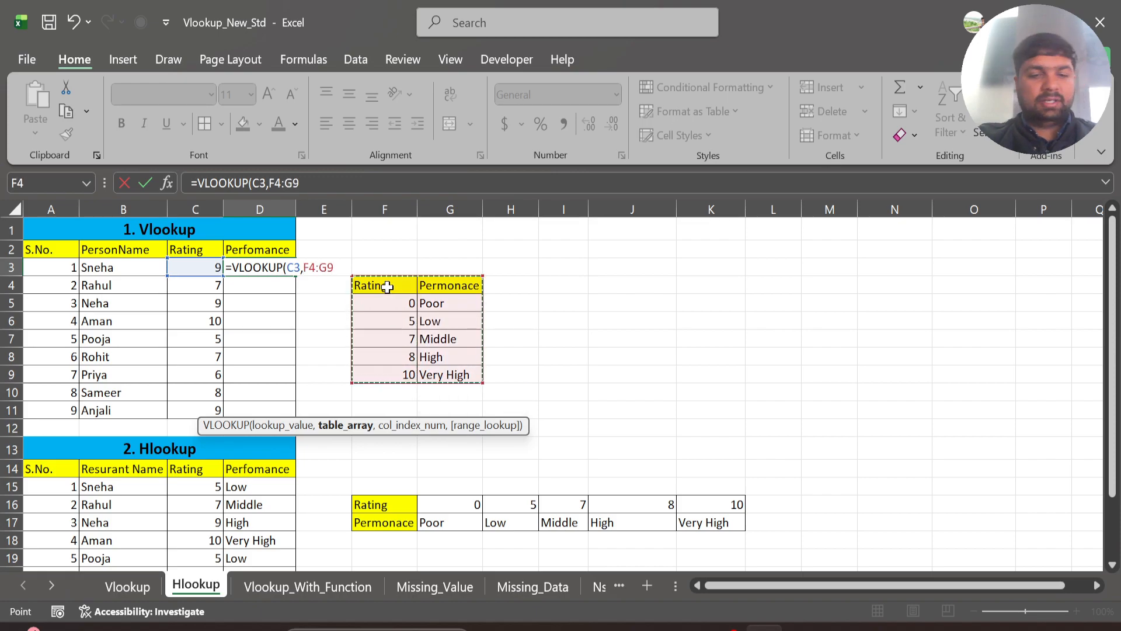
key("F4")
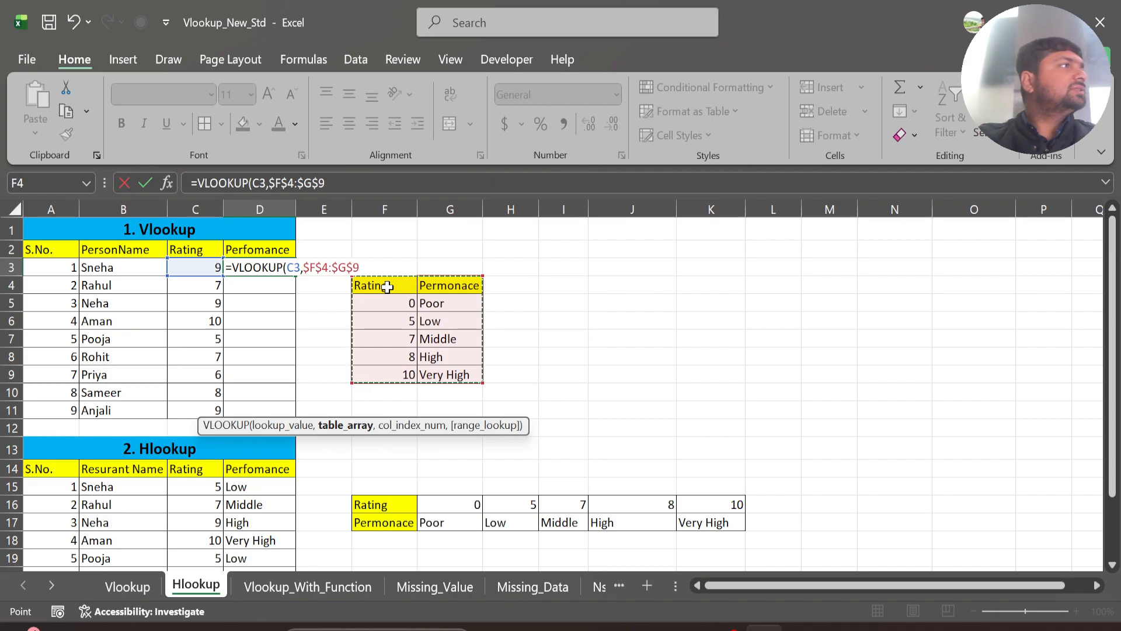
- Complete the VLOOKUP with column index 2 and range lookup 1, and fill it down through D11
type(",2")
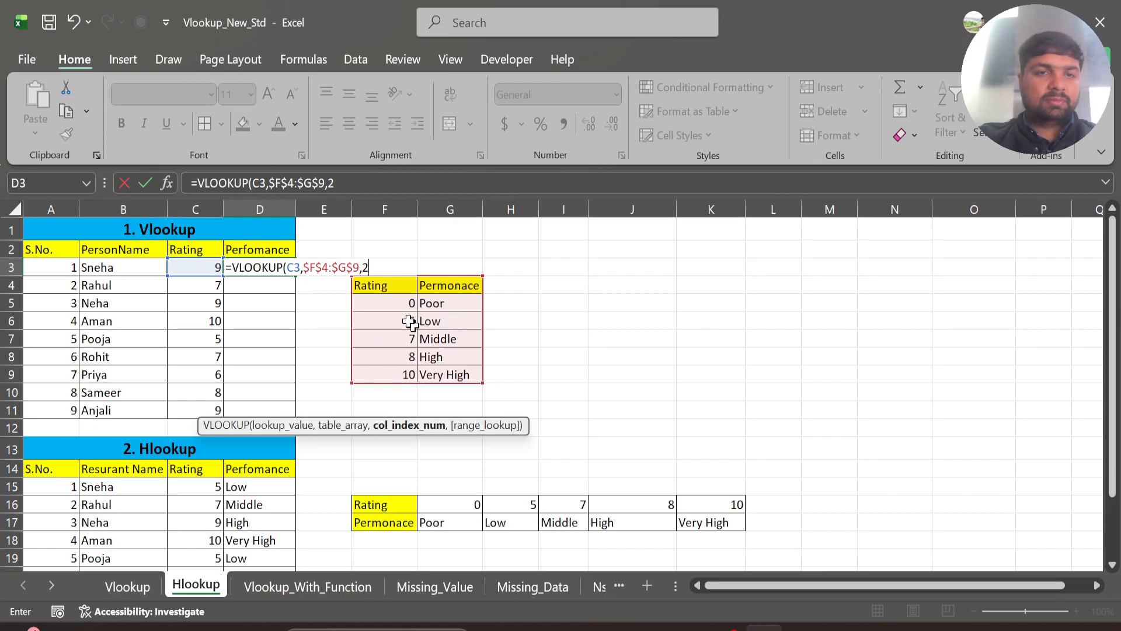
type(",1")
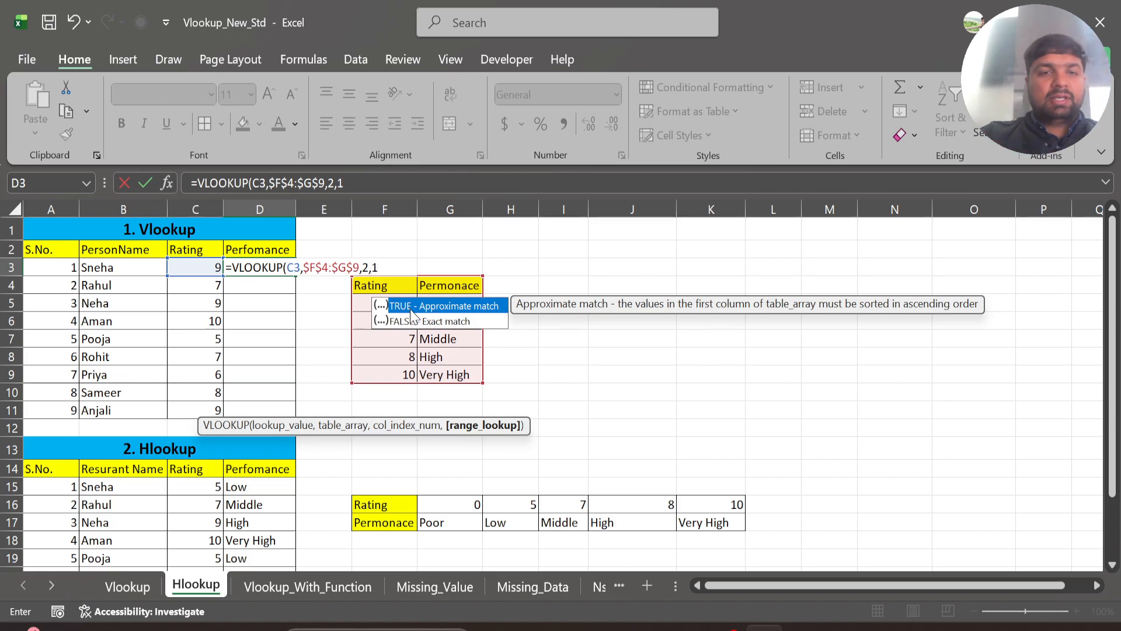
type(")")
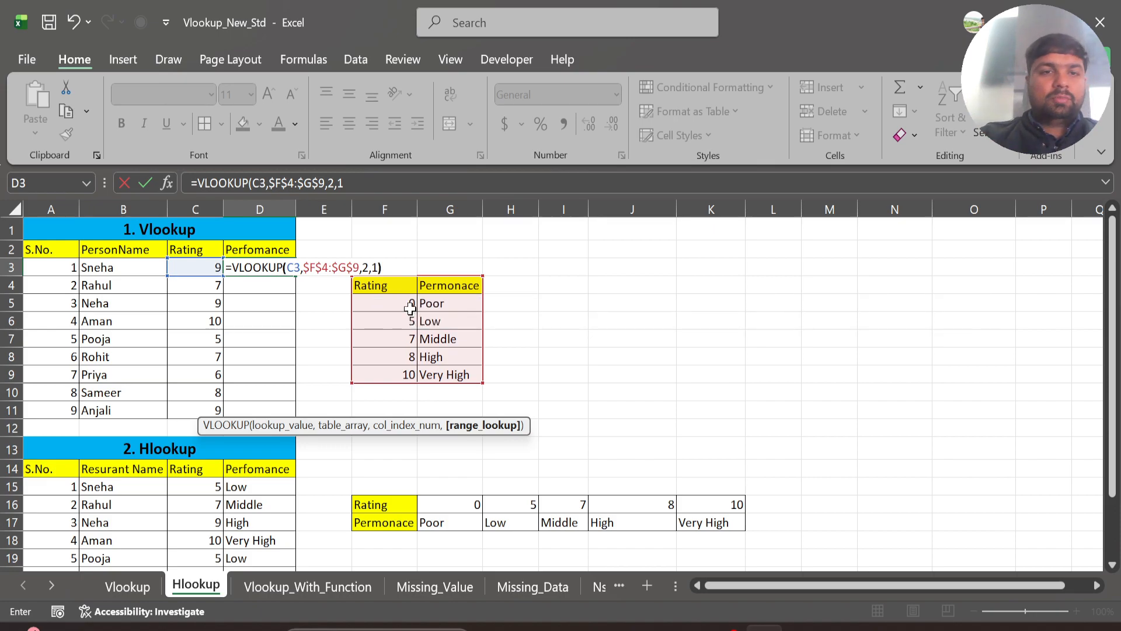
key("Return")
key("Up")
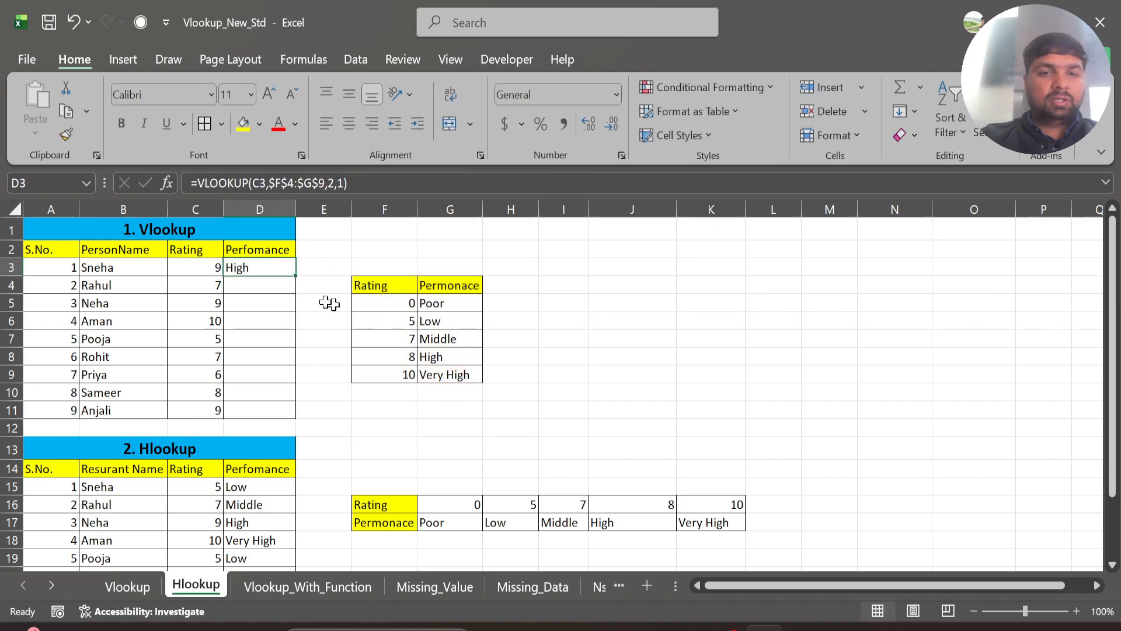
left_click_drag(297, 279, 294, 414)
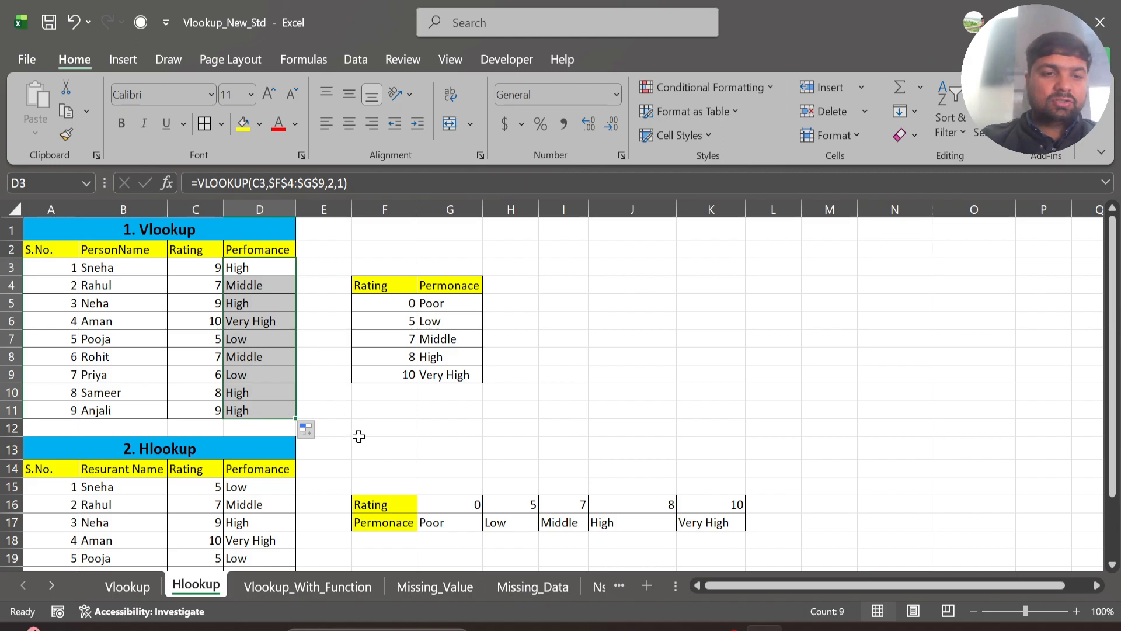
- Go to the 2. Hlookup table and select its first rating in C15
scroll(358, 435, "down", 2)
scroll(381, 313, "up", 1)
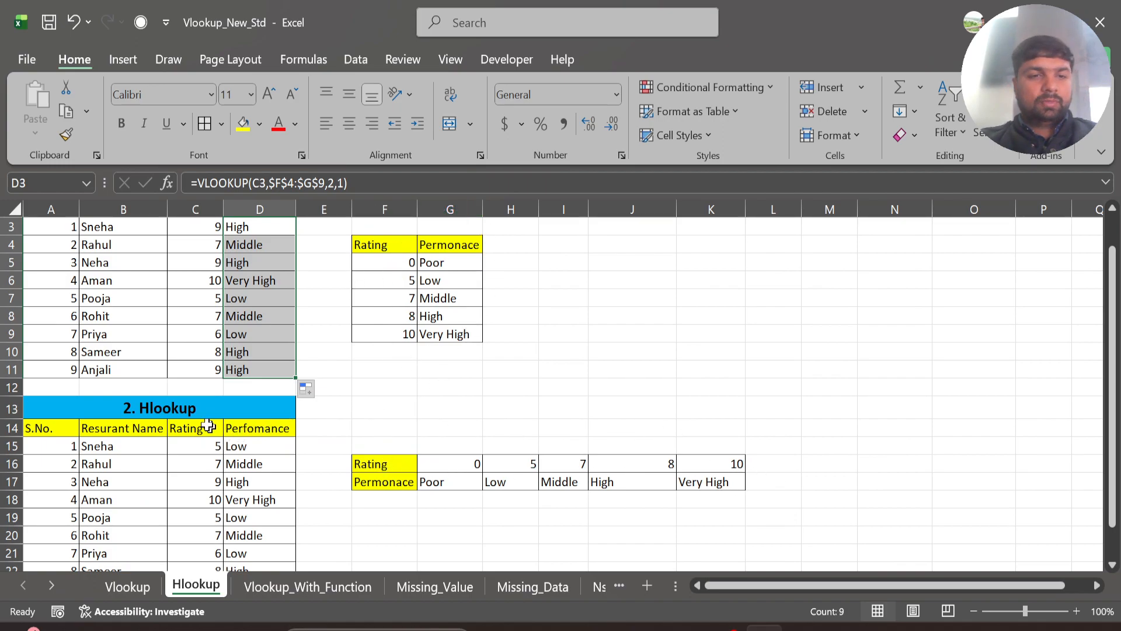
scroll(208, 445, "down", 2)
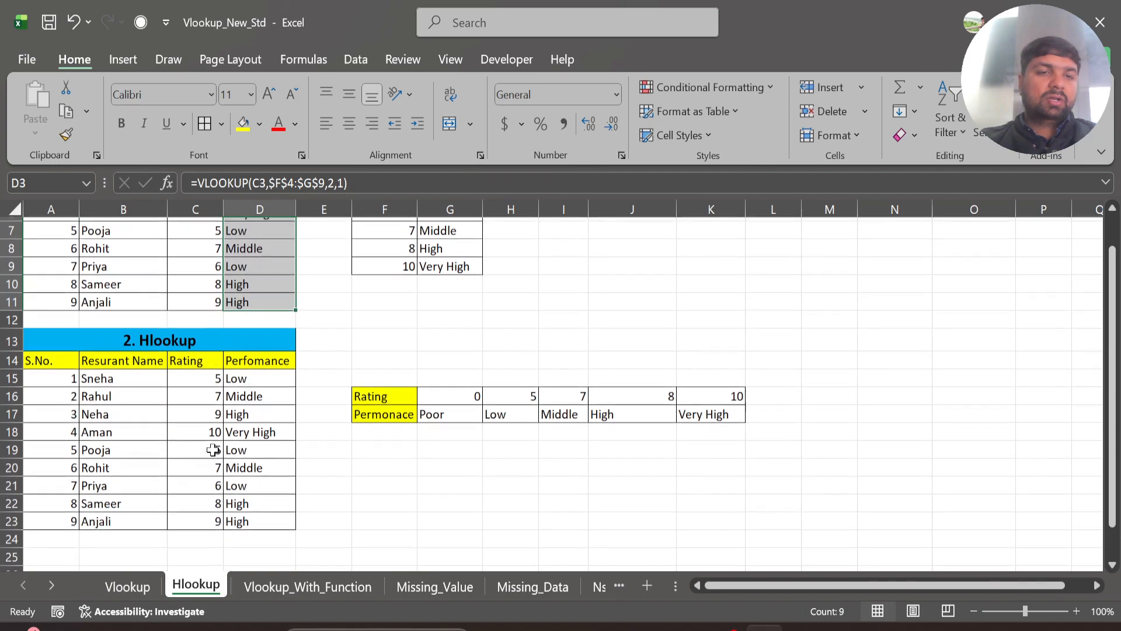
left_click(214, 377)
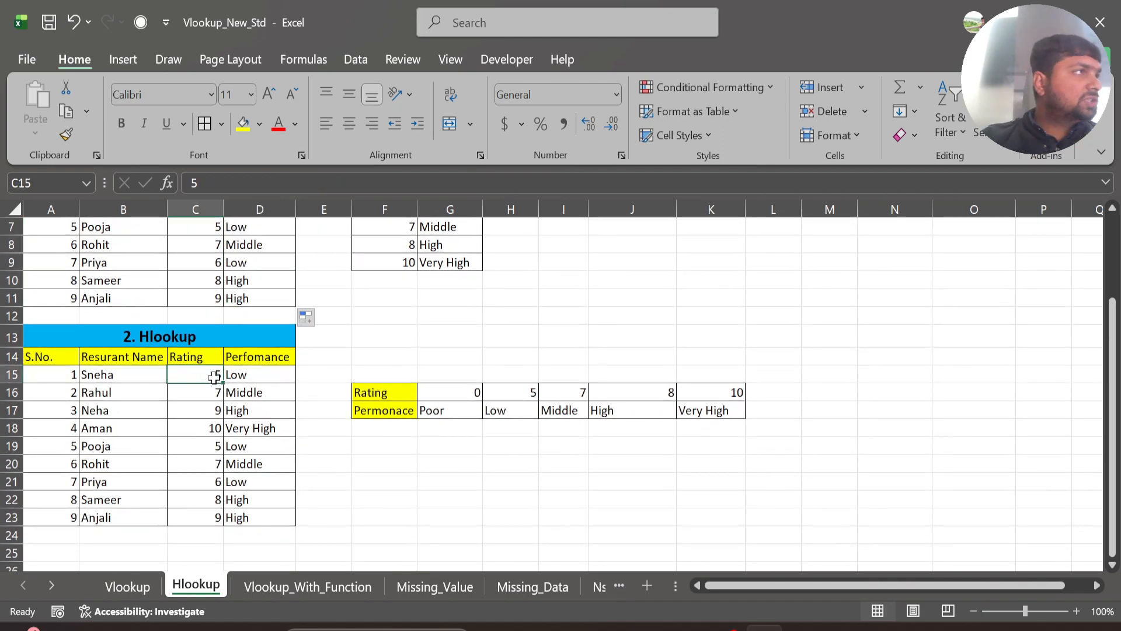
- Set the third rating in the 2. Hlookup table, cell C17, to 10
left_click(214, 415)
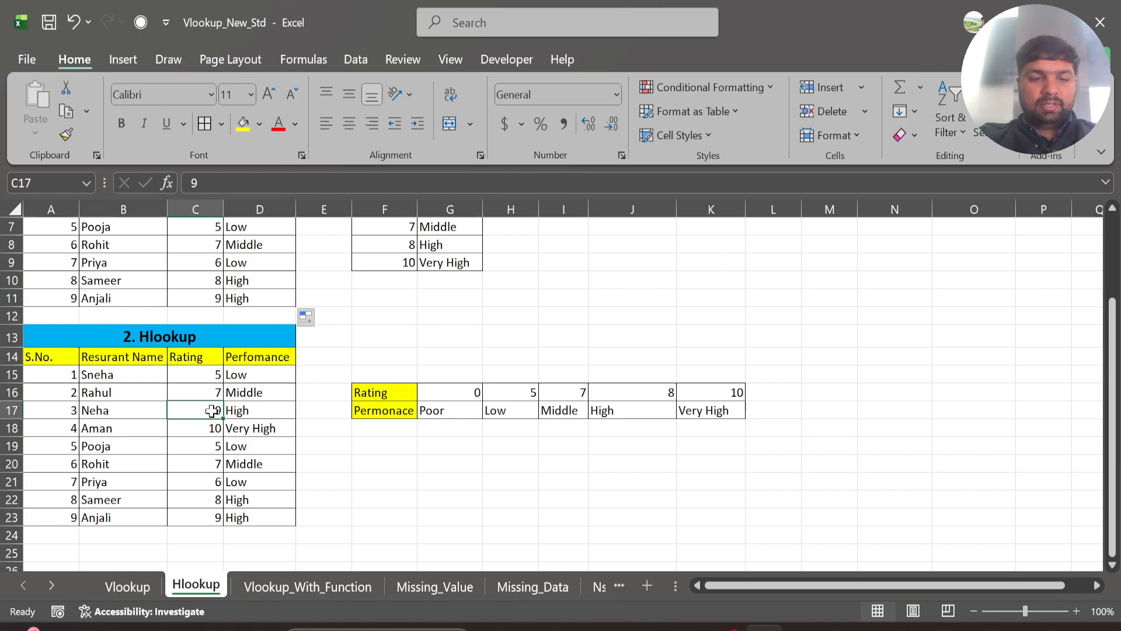
key("BackSpace")
key("Return")
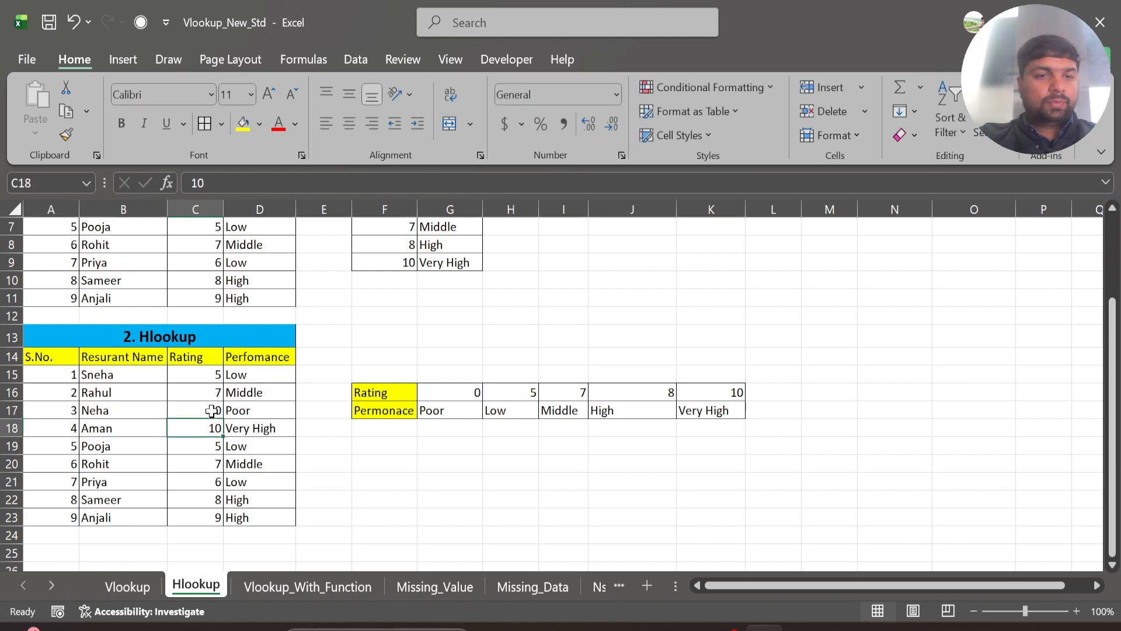
left_click(218, 410)
type("10")
key("Return")
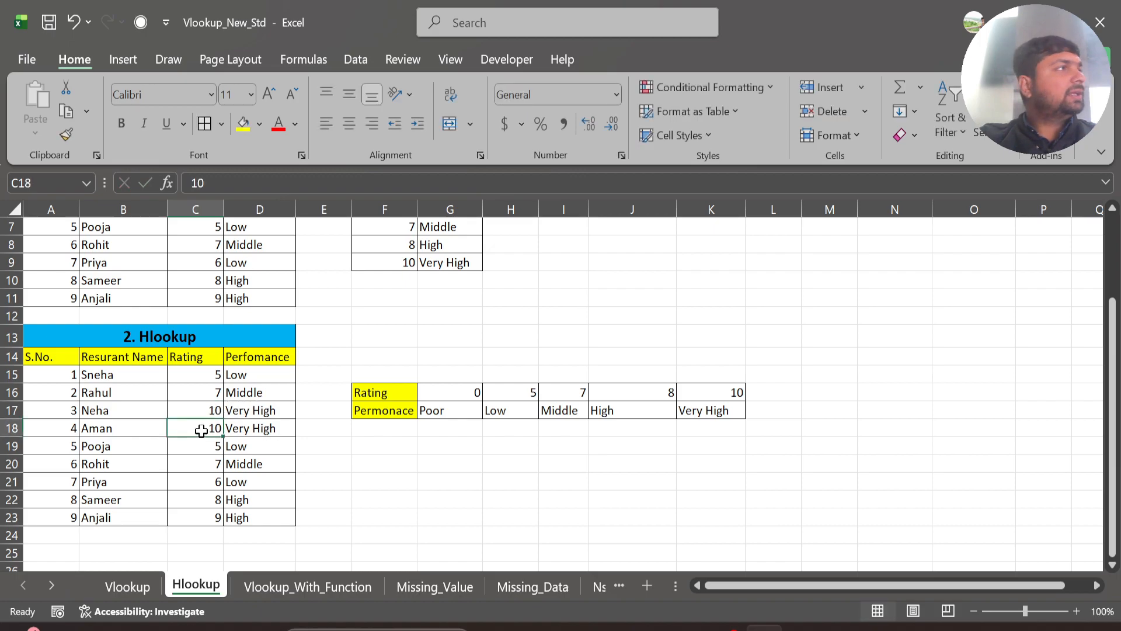
- Clear the existing performance formulas from D15:D23 in the 2. Hlookup table
left_click(250, 377)
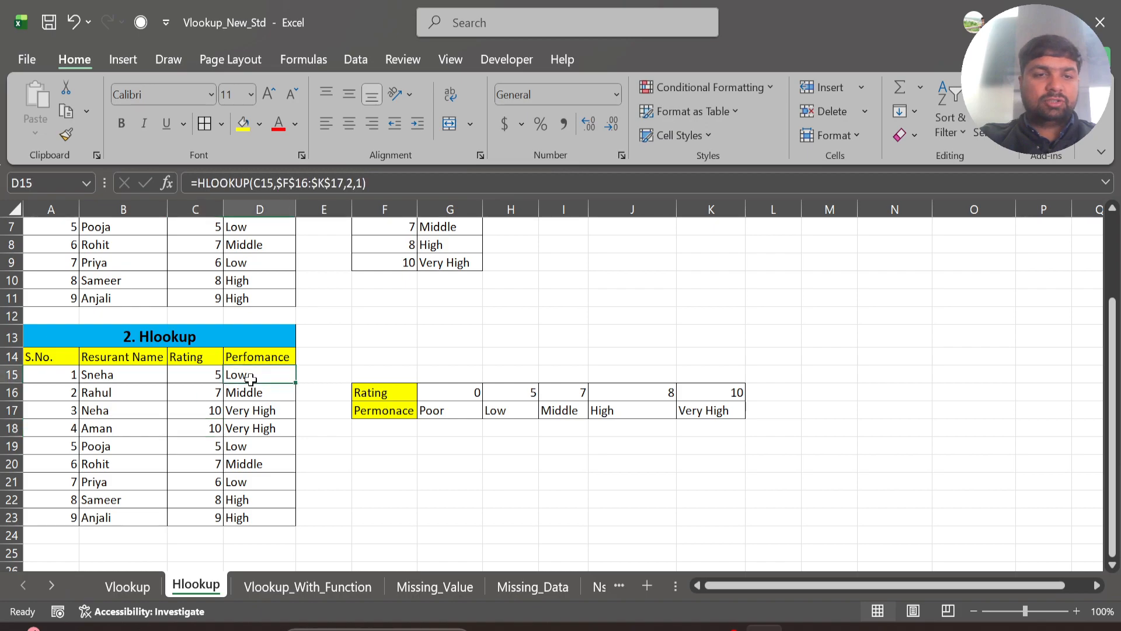
key("shift+Down")
key("shift+Down")
key("shift+Down")
key("shift+Down")
key("shift+Down")
key("shift+Down")
key("shift+Down")
key("shift+Down")
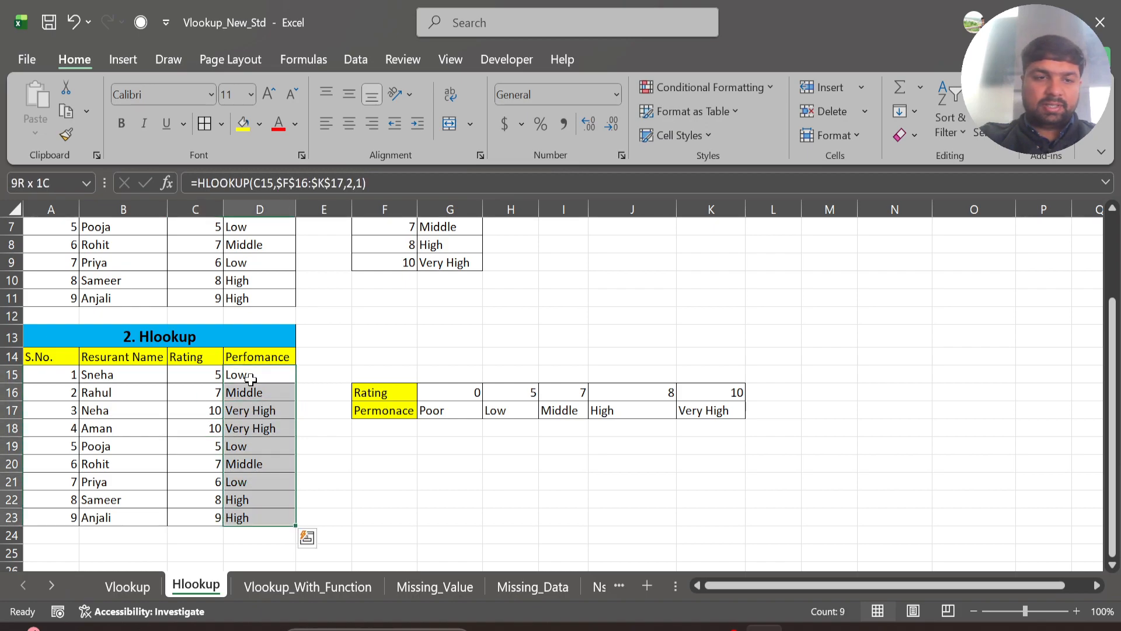
key("ctrl+z")
key("ctrl+z")
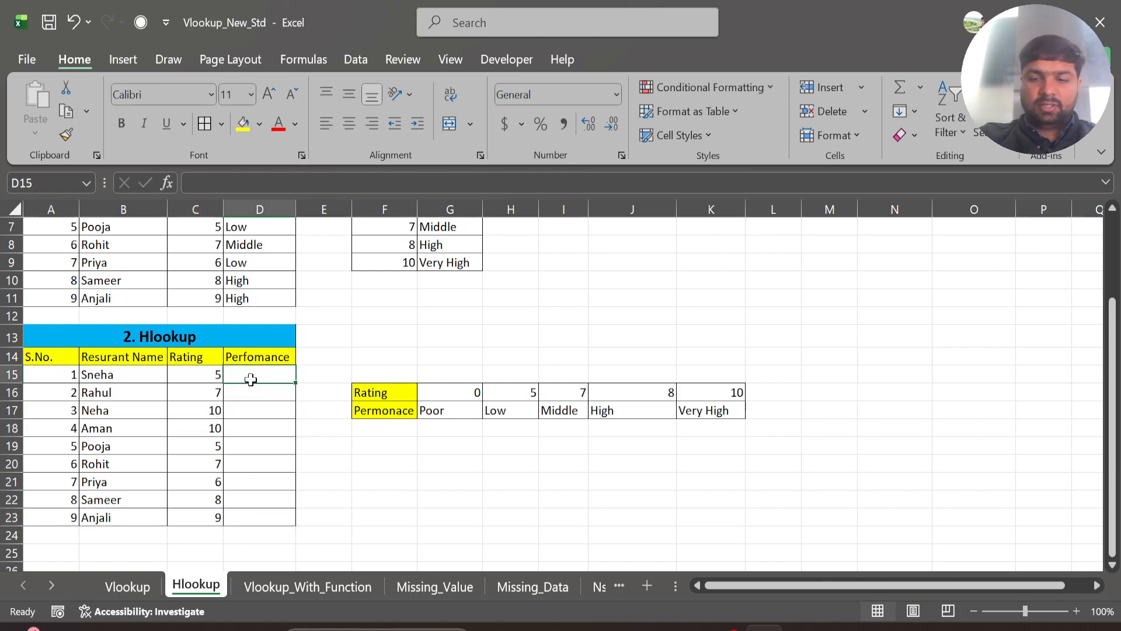
- Begin an HLOOKUP formula in D15 with the rating in C15 as the lookup value
type("=h")
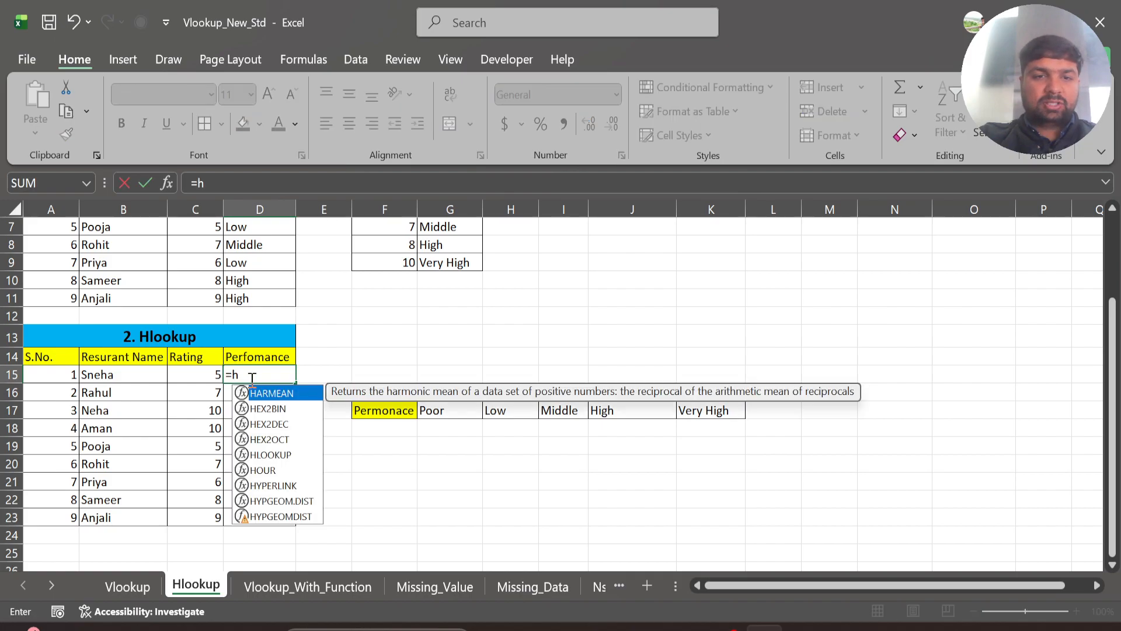
type("l")
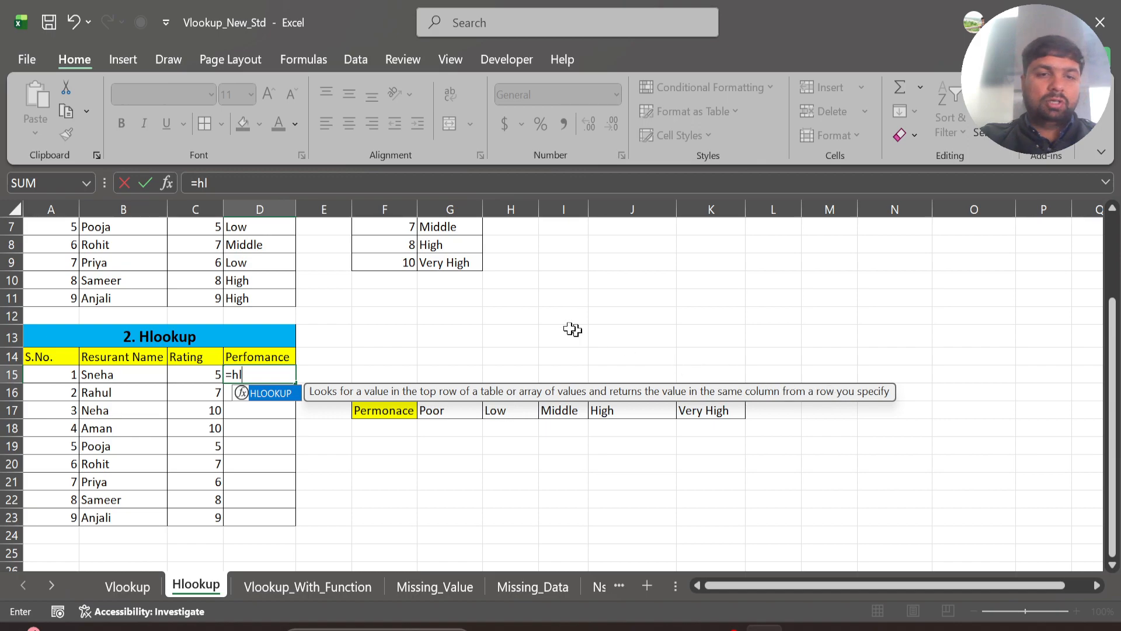
key("Tab")
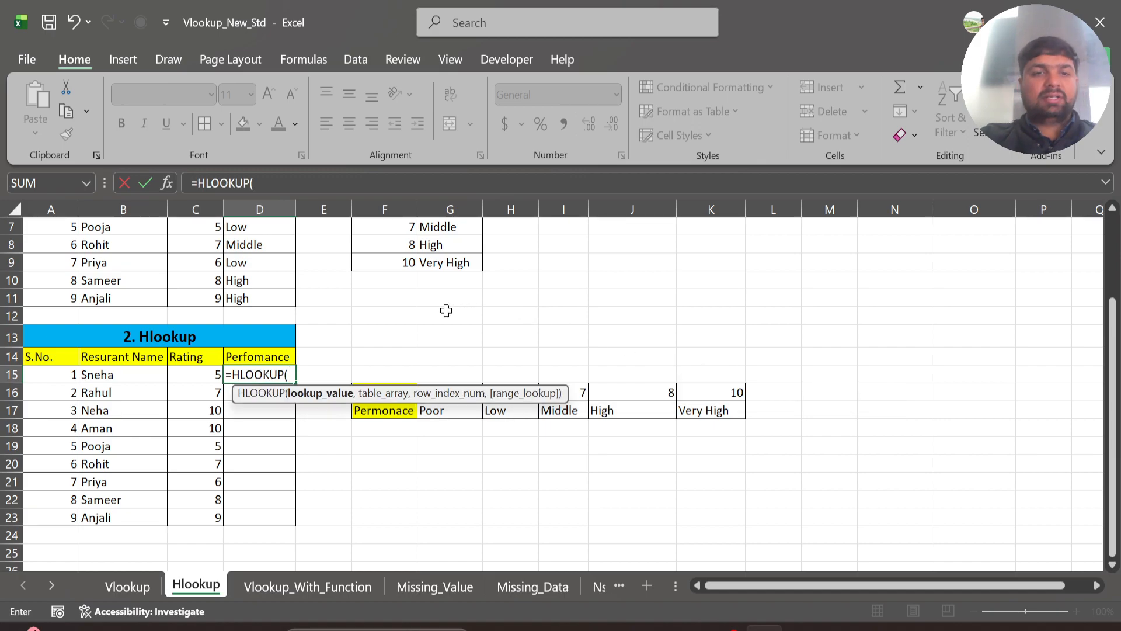
left_click(196, 375)
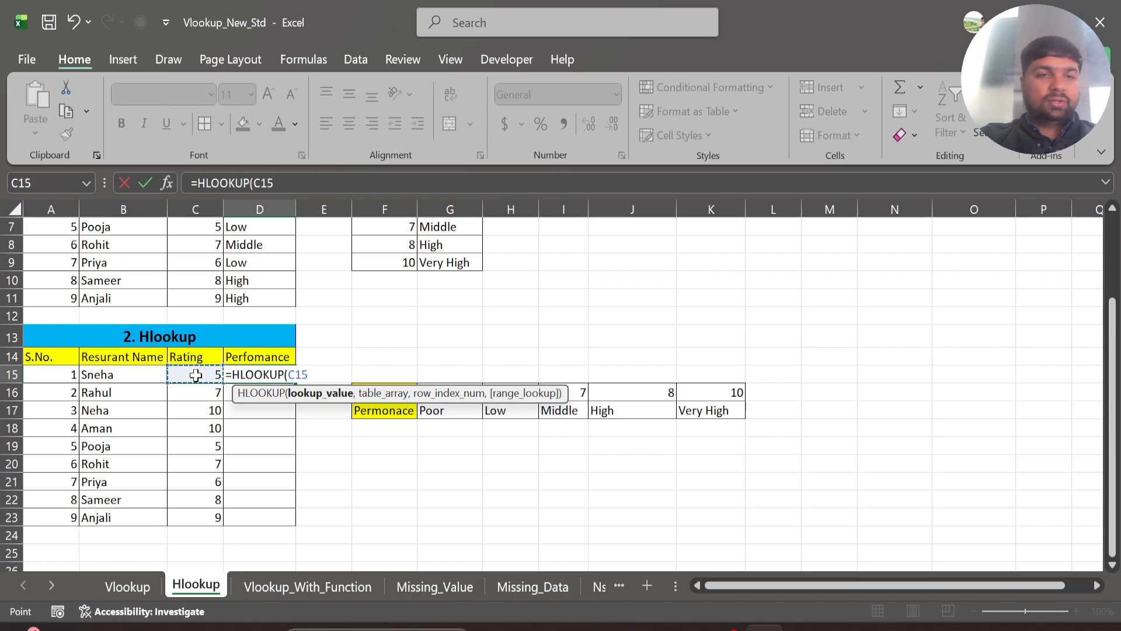
type(",")
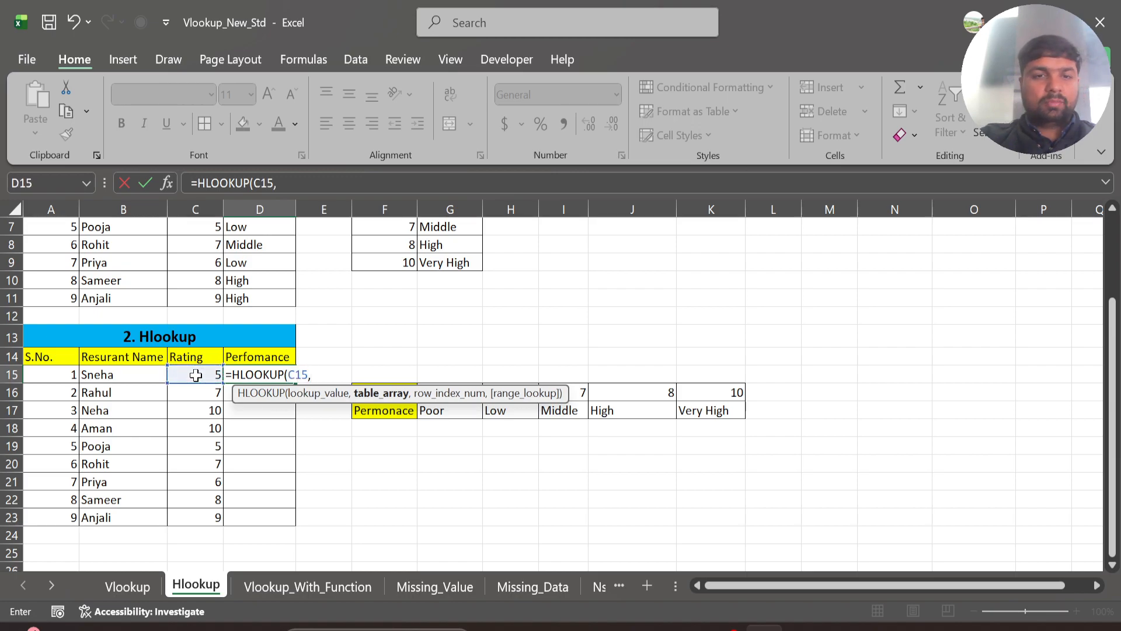
- Set the HLOOKUP table array to the horizontal rating table as the absolute range $F$16:$K$17
left_click(380, 370)
key("Down")
key("shift+Down")
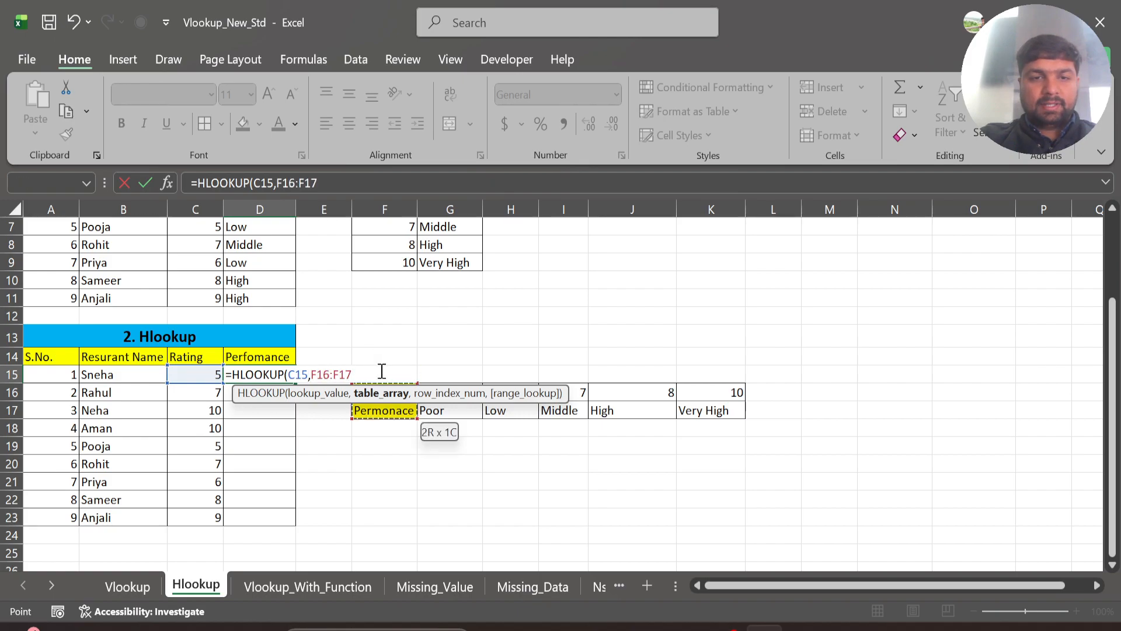
key("shift+Right")
key("shift+Right")
key("shift+Right")
key("shift+Right")
key("shift+Right")
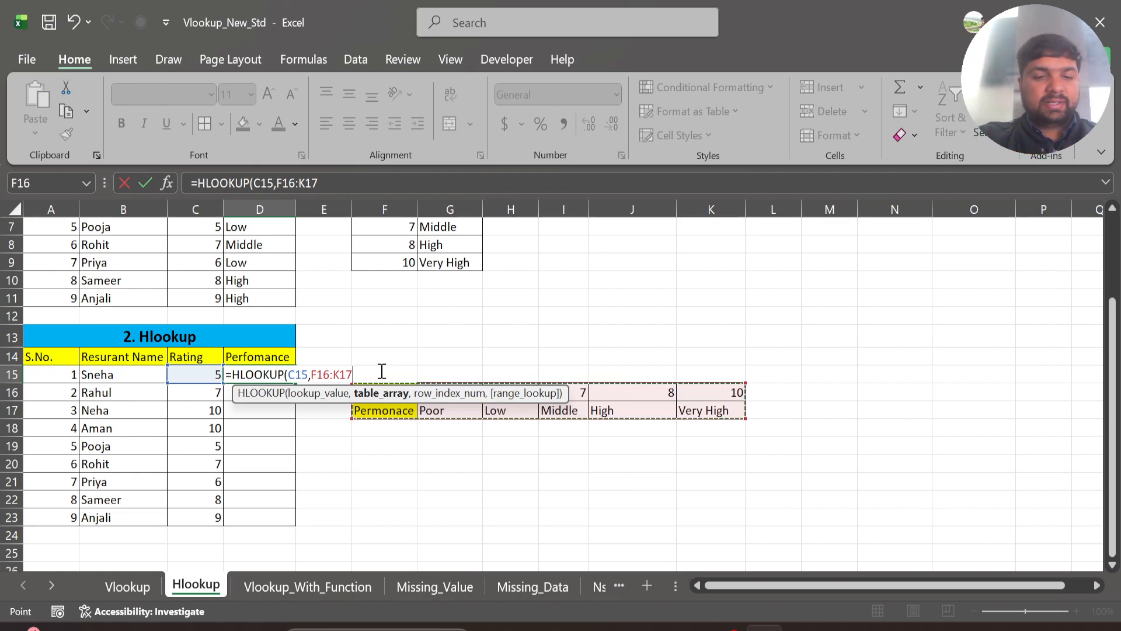
key("F4")
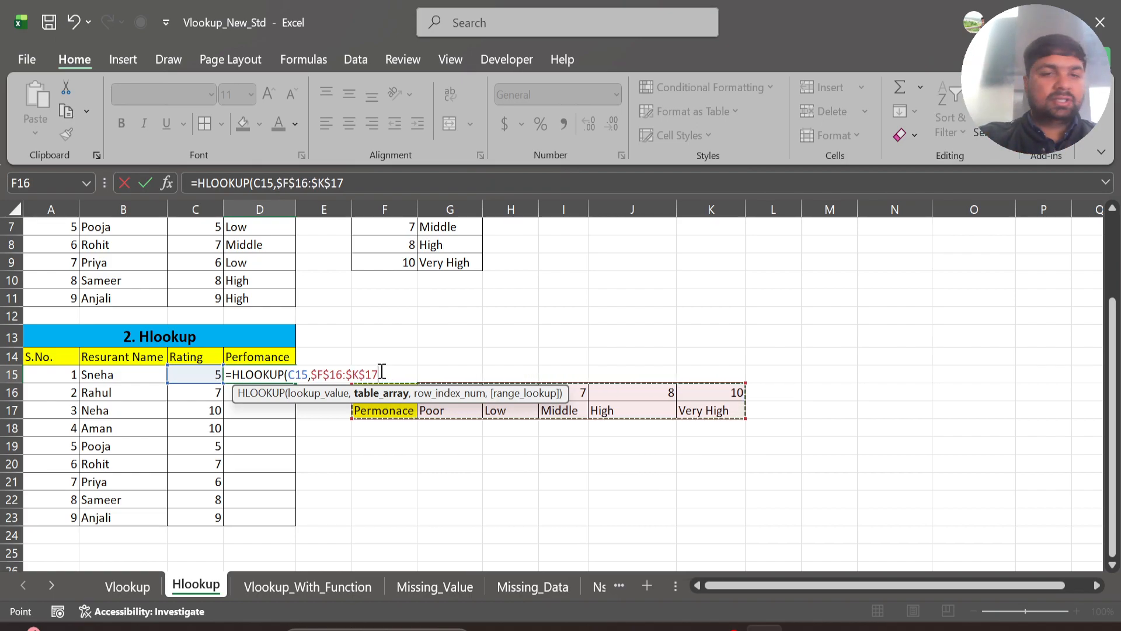
type(",")
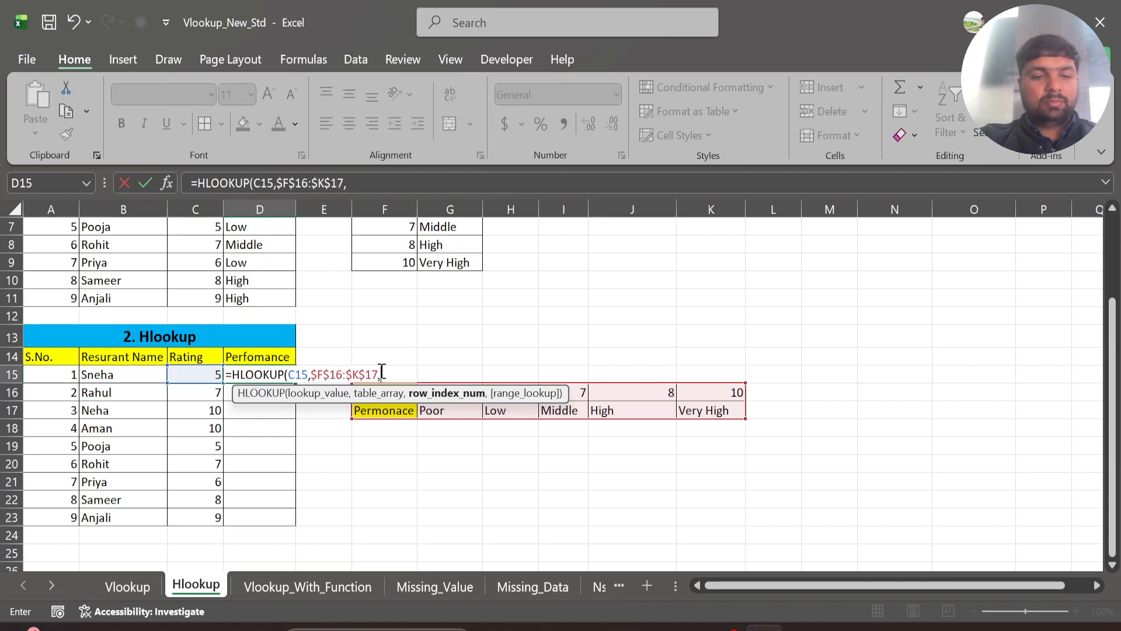
- Complete the HLOOKUP with row index 2 and range lookup 1, and fill it down through D23
type("2")
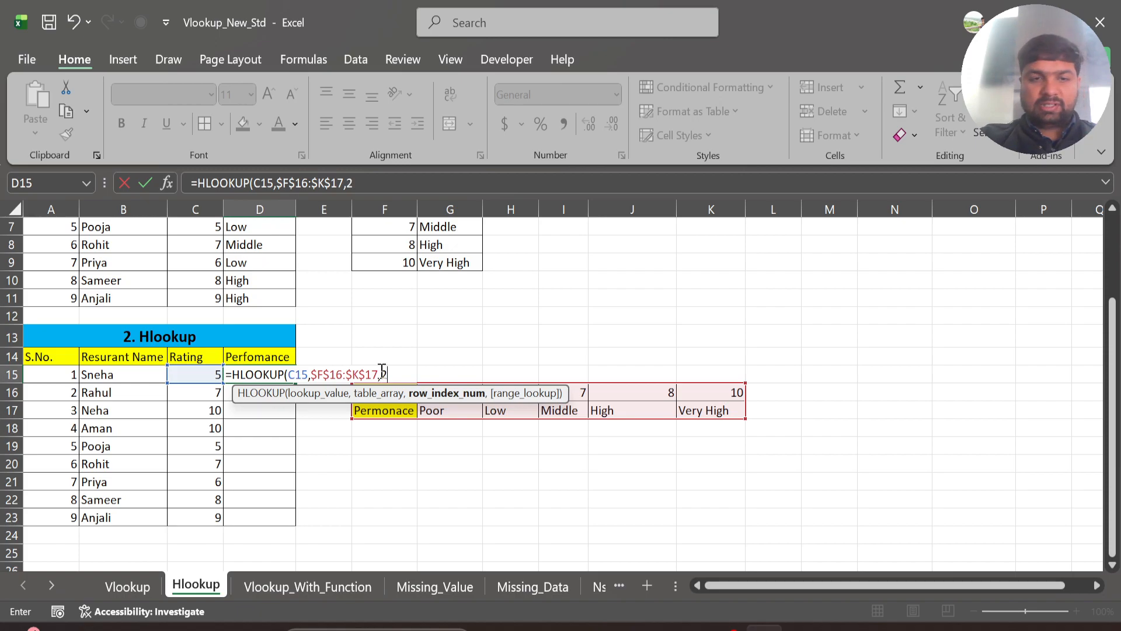
type(",")
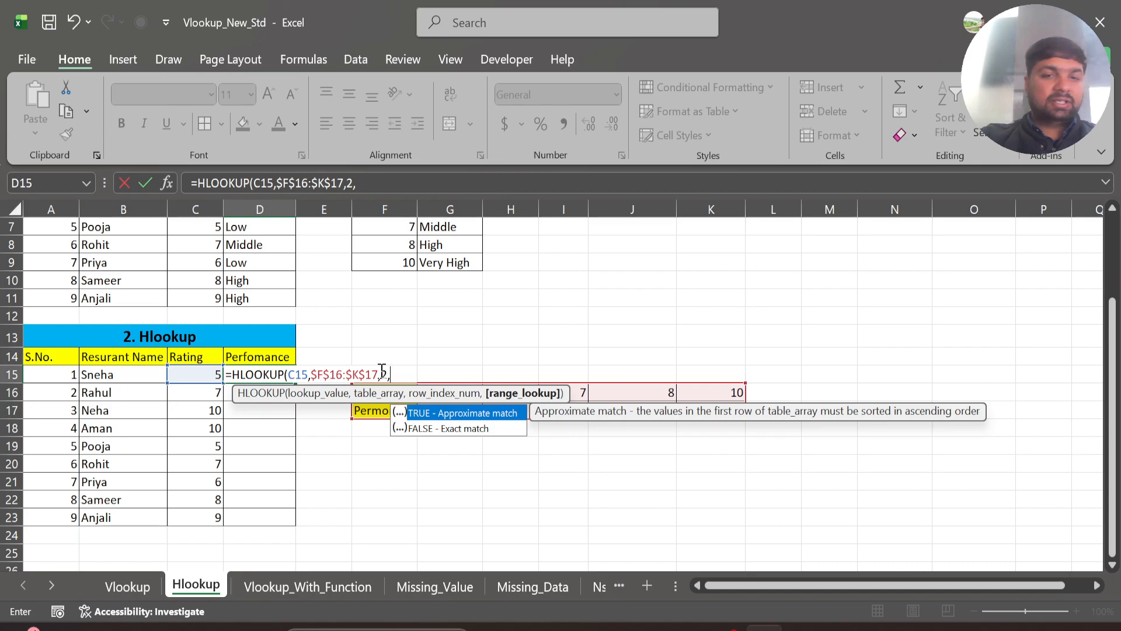
type("1")
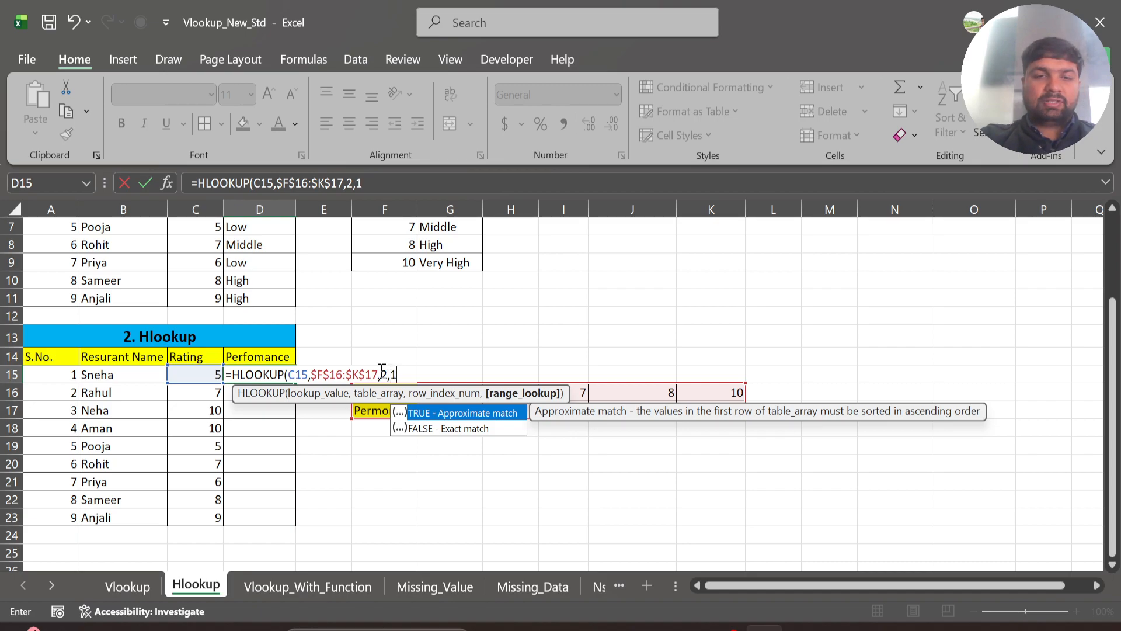
type(")")
key("Return")
key("Up")
left_click_drag(296, 382, 288, 528)
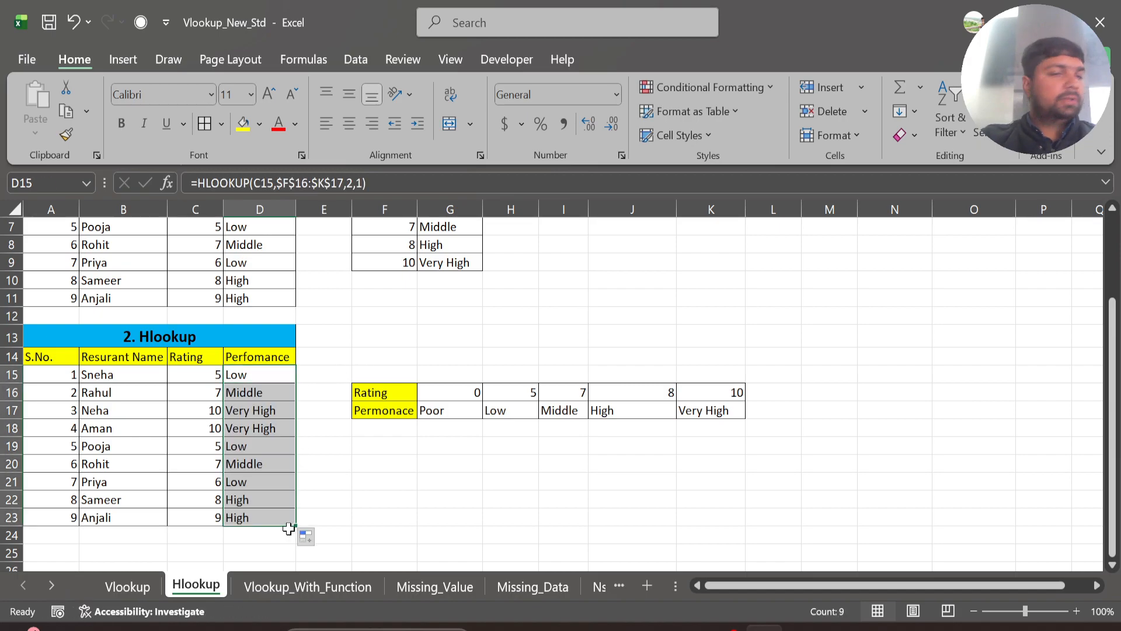